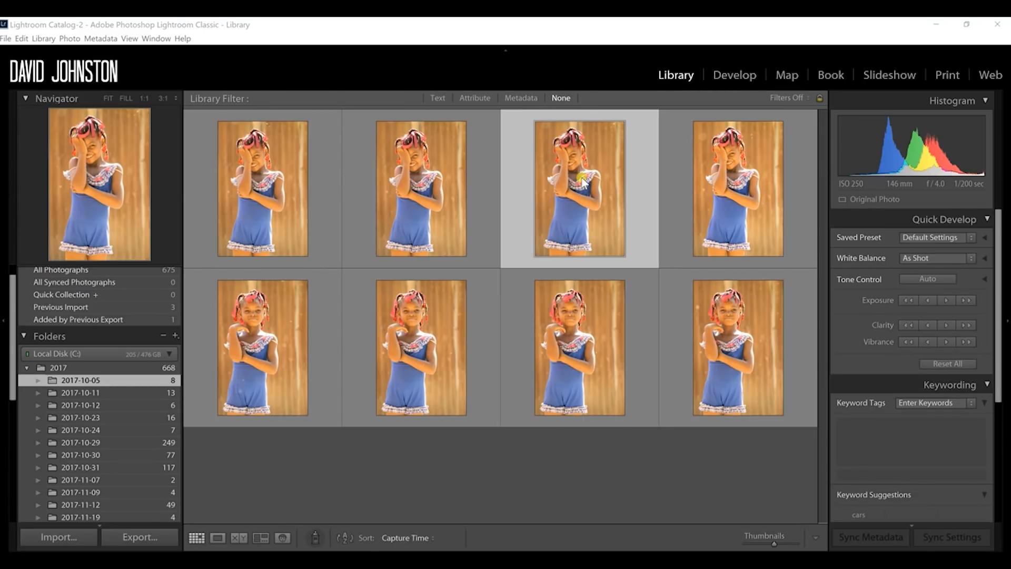
Step: Open the selected portrait for developing and set its white balance temperature to 6342
key("d")
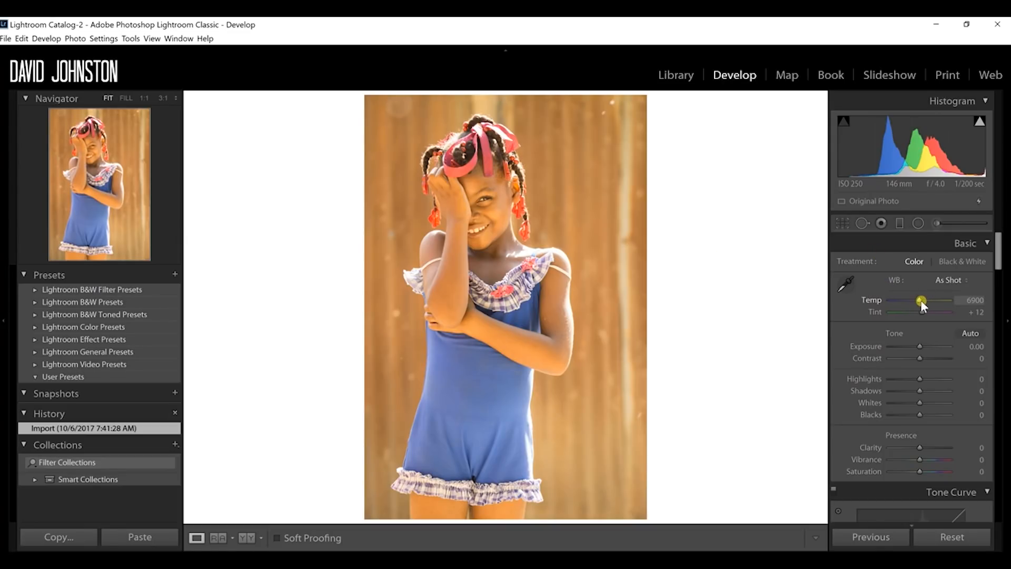
left_click_drag(920, 301, 915, 301)
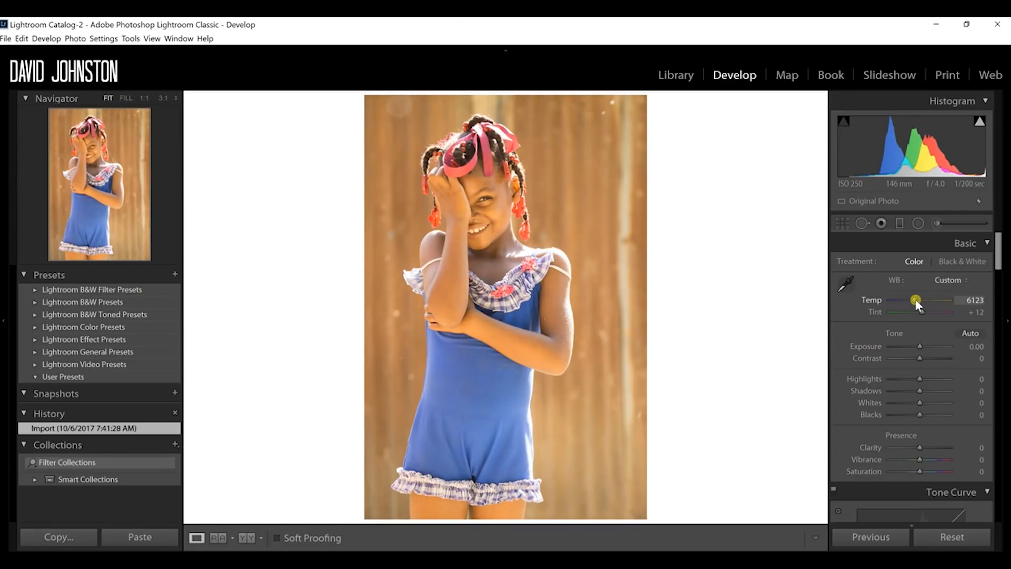
left_click_drag(915, 298, 916, 298)
left_click_drag(918, 300, 917, 300)
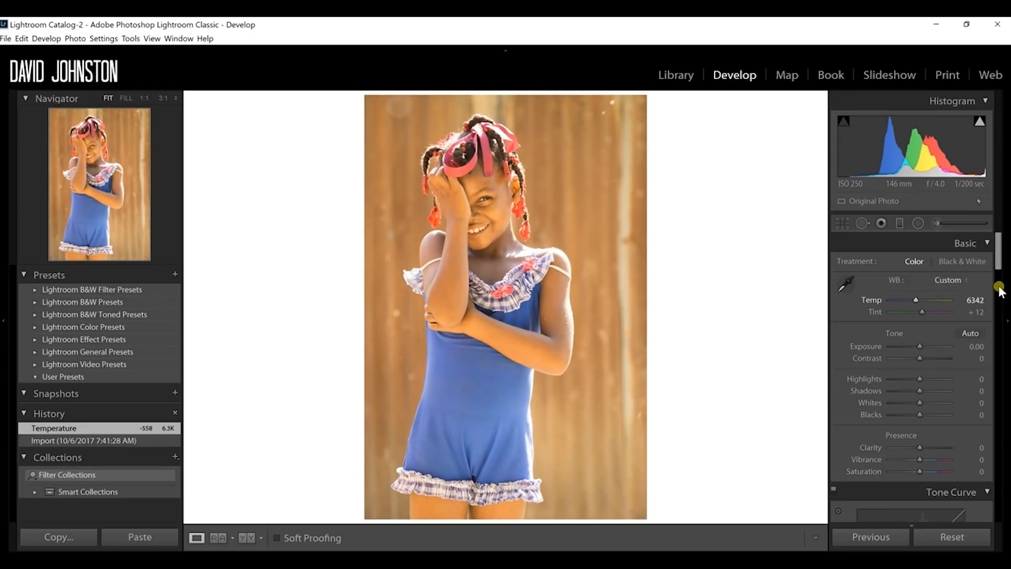
Step: Set Contrast to +7, Shadows to +9 and Whites to −14, and check the photo for clipping
left_click_drag(999, 248, 999, 259)
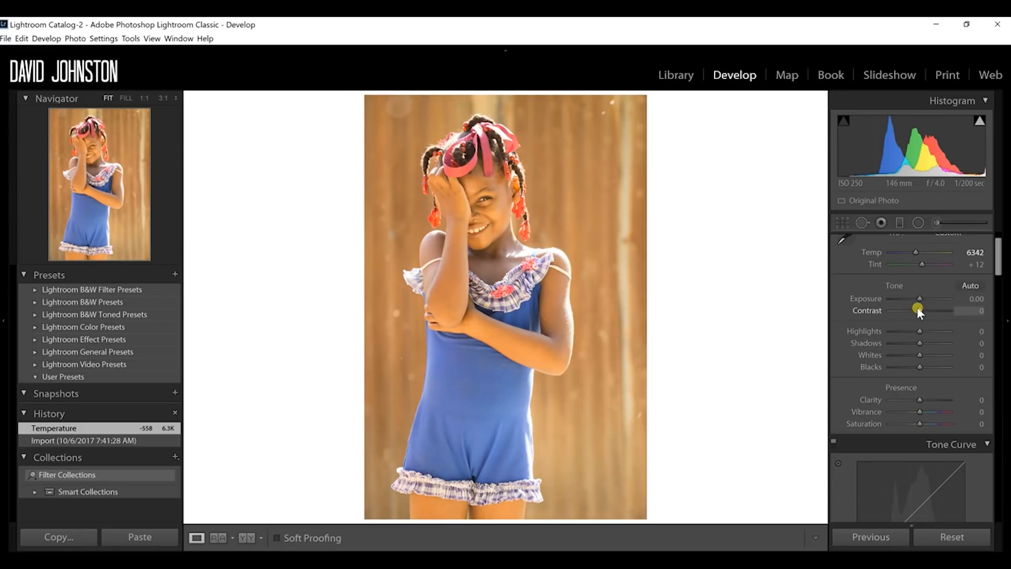
left_click_drag(920, 312, 920, 312)
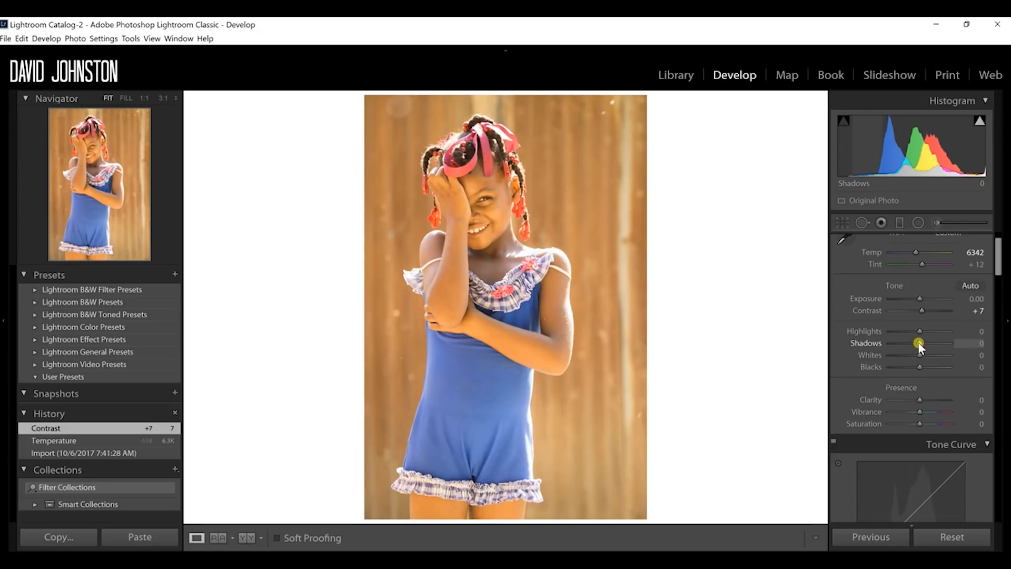
scroll(921, 340, "up", 3)
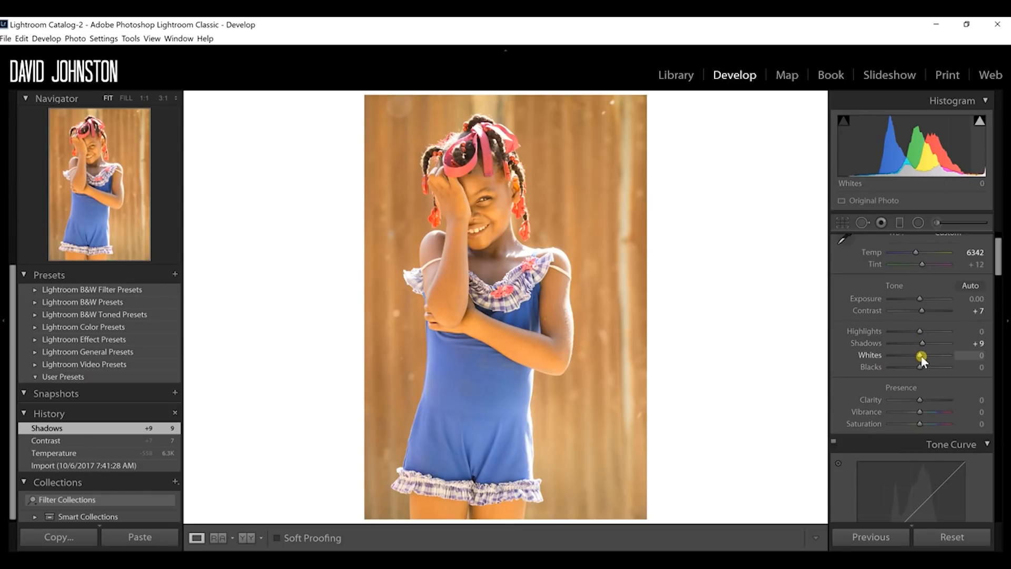
scroll(921, 357, "down", 4)
left_click_drag(920, 355, 916, 358)
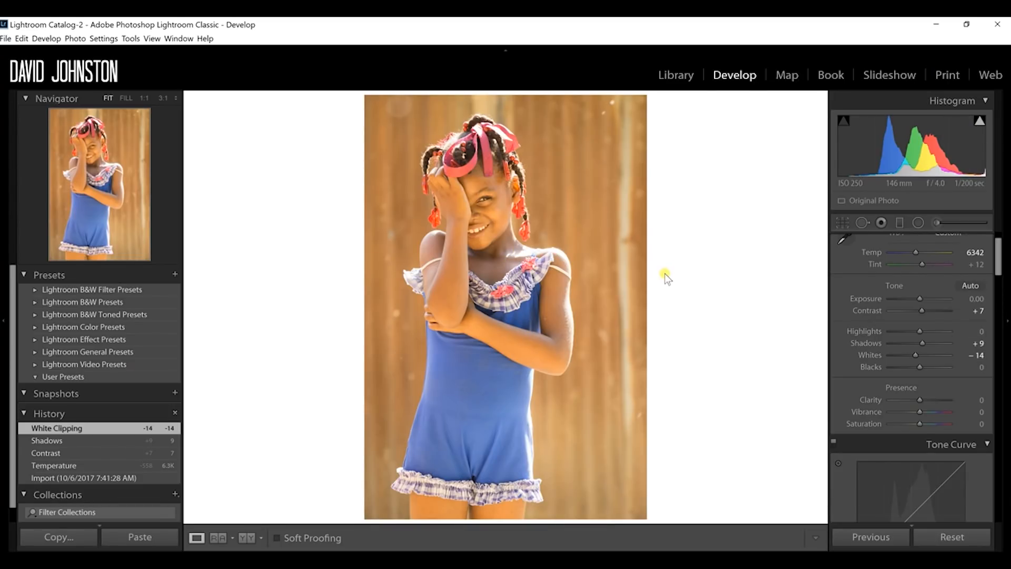
key("j")
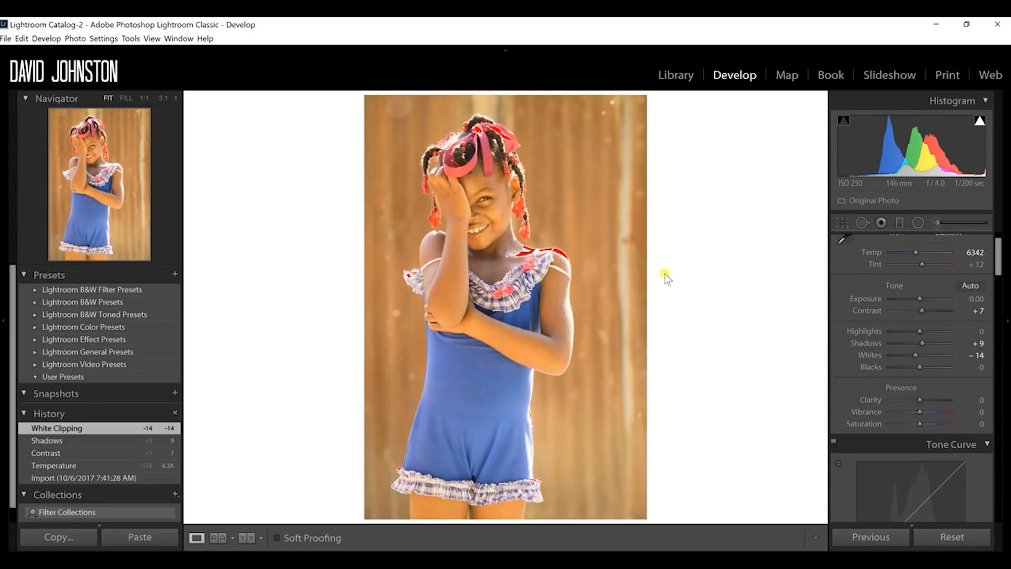
key("j")
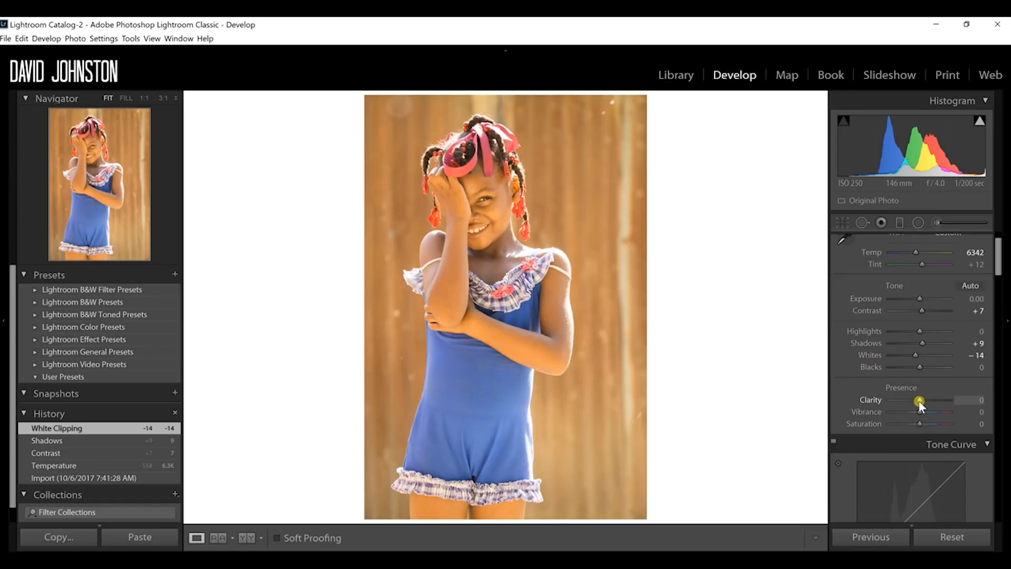
Step: Set the photo's Clarity to +10, Vibrance to +18 and overall Saturation to +2
mouse_move(918, 400)
left_mouse_down()
mouse_move(905, 398)
mouse_move(914, 401)
left_mouse_up()
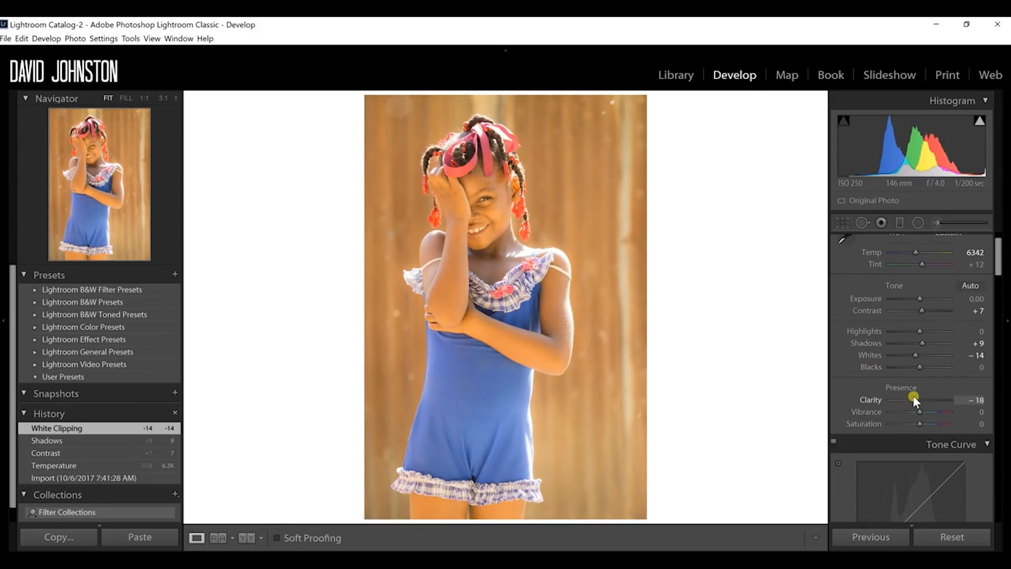
left_click_drag(916, 400, 923, 402)
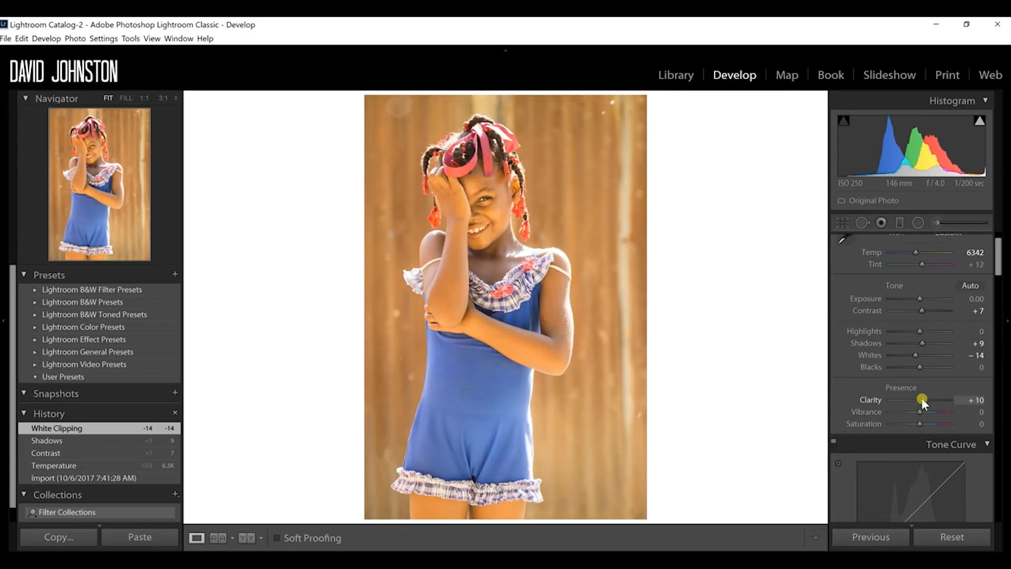
left_click_drag(922, 398, 921, 398)
left_click(977, 400)
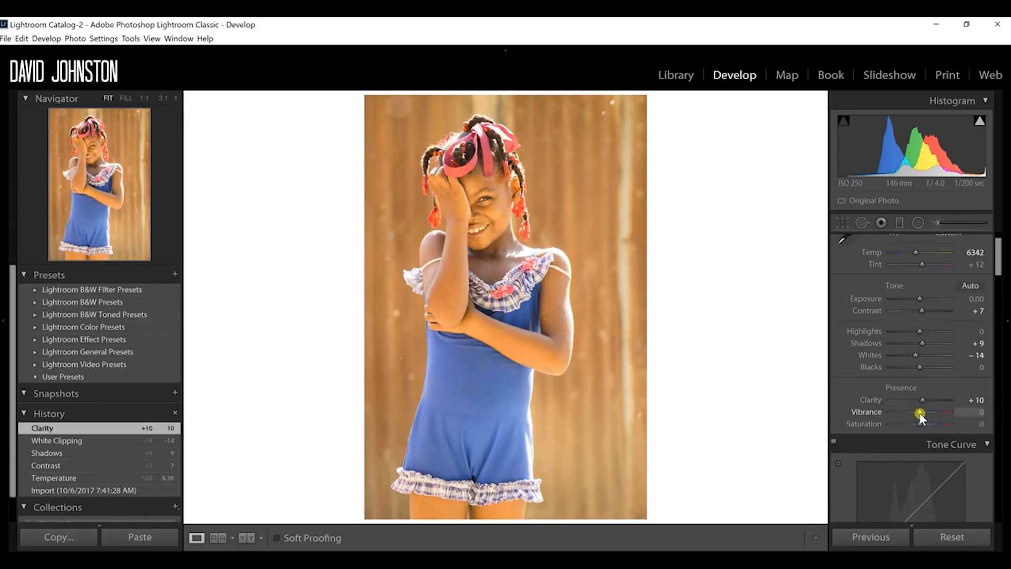
left_click_drag(920, 413, 924, 414)
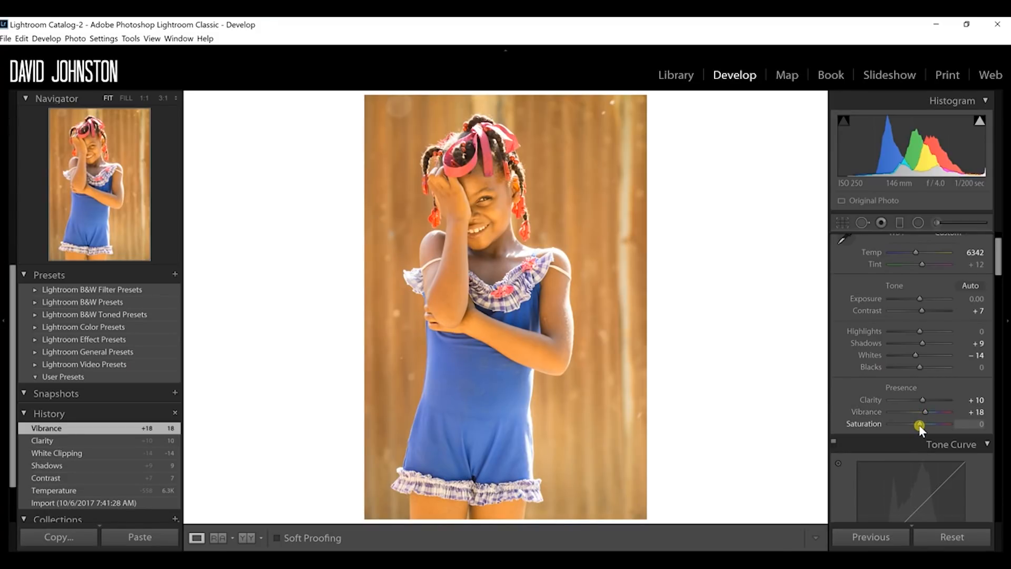
left_click_drag(919, 424, 920, 425)
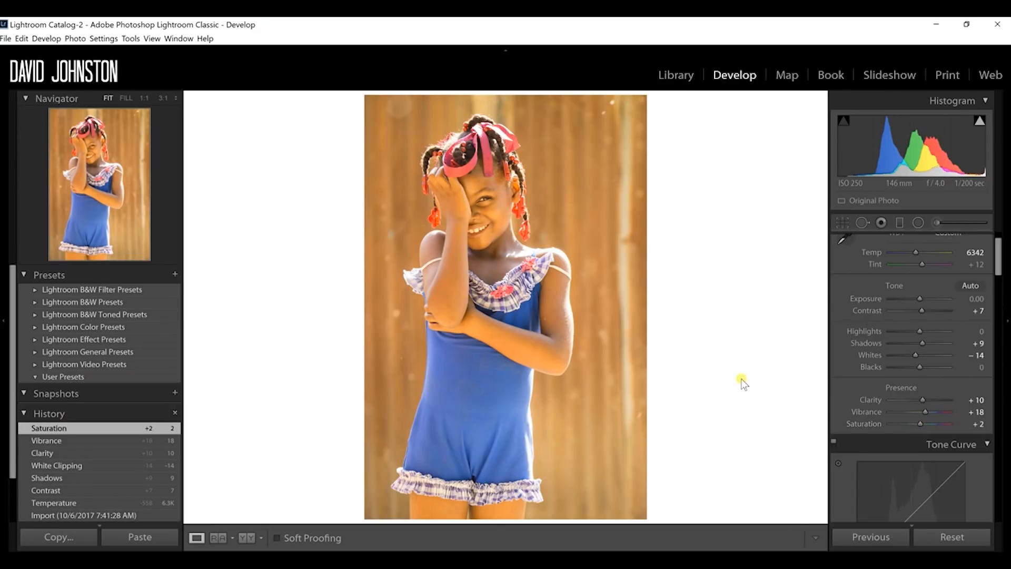
Step: Shift the red hue to +11 in the HSL adjustments
mouse_move(999, 247)
left_mouse_down()
mouse_move(999, 260)
mouse_move(995, 240)
mouse_move(996, 299)
mouse_move(998, 266)
left_mouse_up()
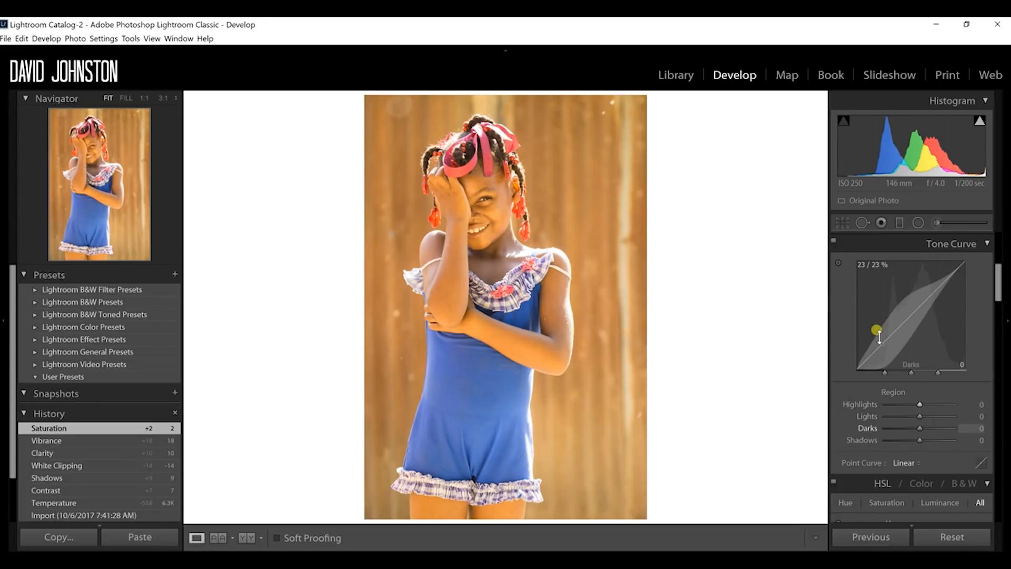
left_click_drag(1002, 289, 1003, 321)
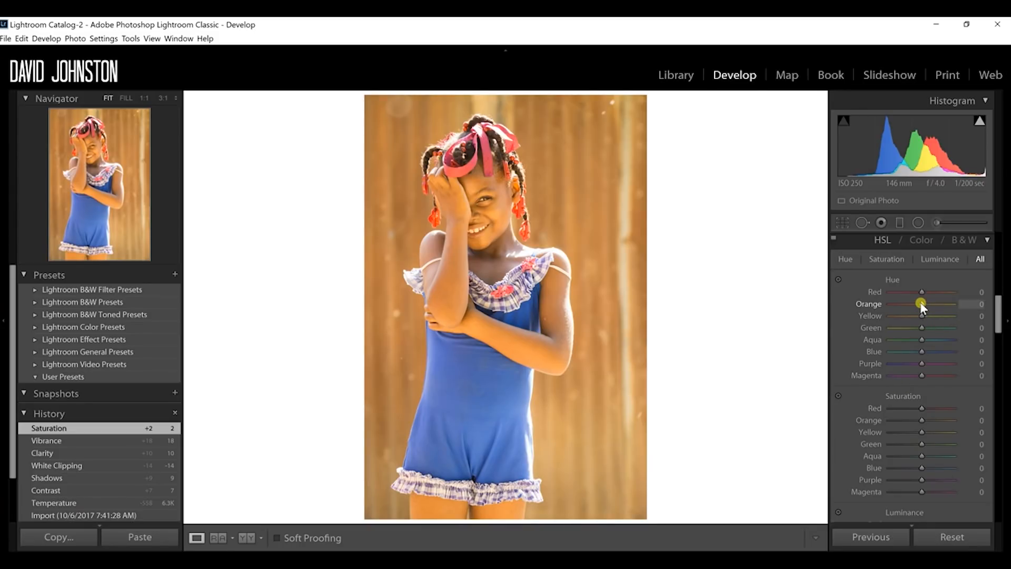
mouse_move(921, 303)
left_mouse_down()
mouse_move(930, 302)
mouse_move(914, 310)
mouse_move(921, 304)
left_mouse_up()
left_click_drag(923, 291, 920, 290)
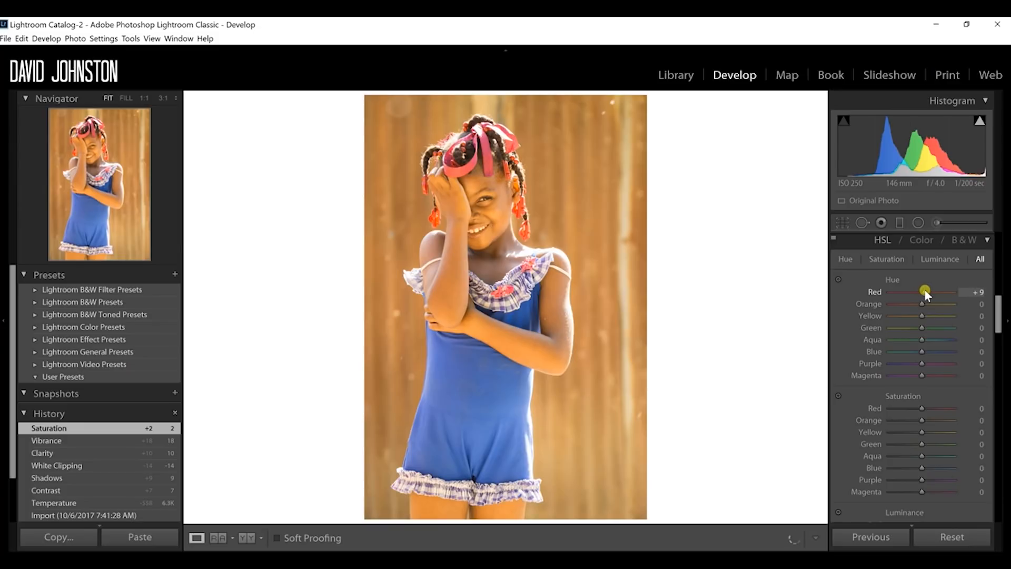
left_click_drag(924, 290, 926, 289)
left_click_drag(929, 292, 926, 293)
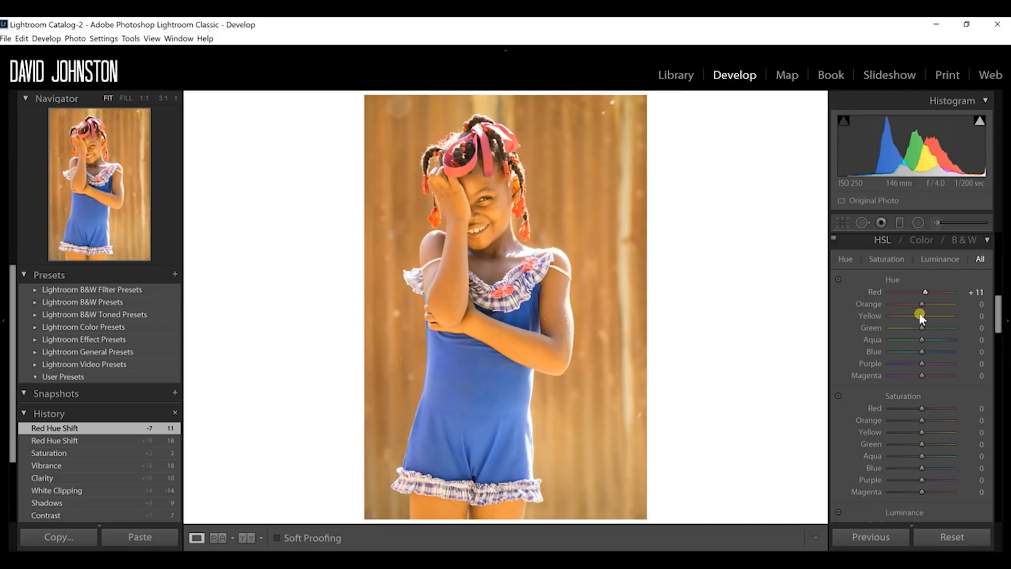
Step: Shift the yellow hue to +7, the green hue to −18 and the blue hue to +3
left_click_drag(921, 316, 925, 315)
left_click_drag(925, 315, 905, 322)
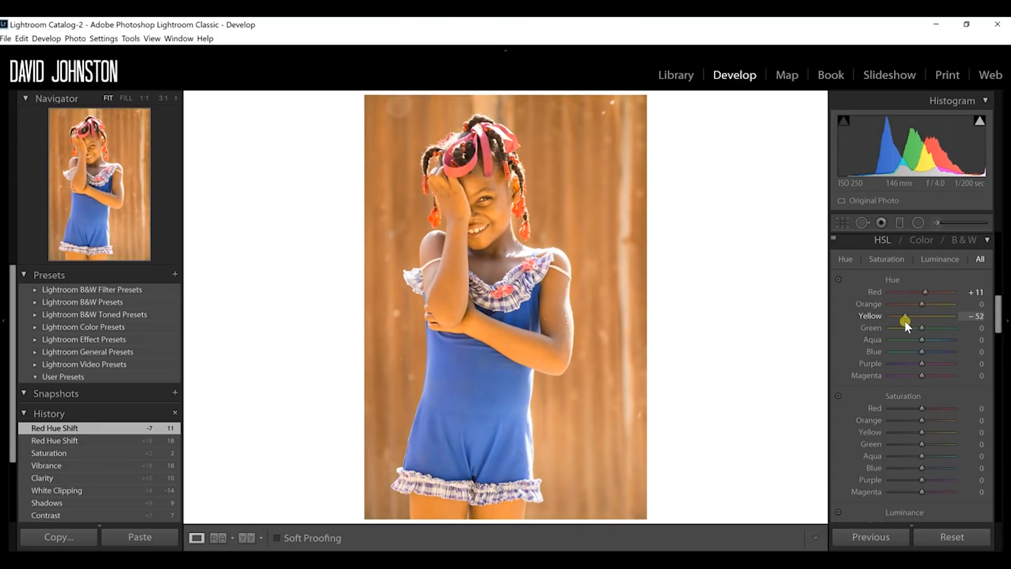
mouse_move(903, 320)
left_mouse_down()
mouse_move(884, 320)
mouse_move(908, 322)
left_mouse_up()
left_click_drag(913, 319, 924, 314)
left_click_drag(924, 315, 924, 315)
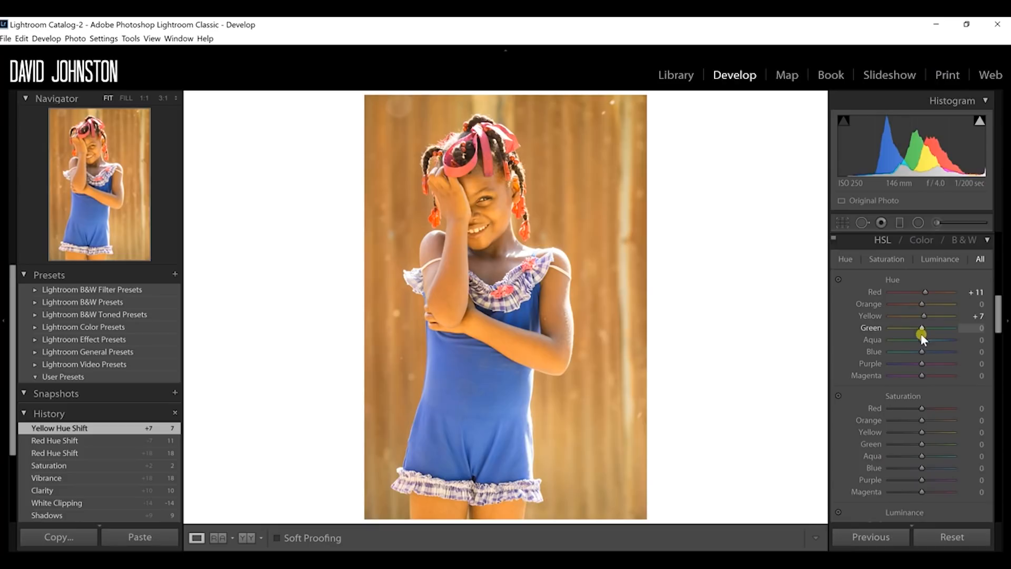
mouse_move(922, 332)
left_mouse_down()
mouse_move(890, 327)
mouse_move(914, 323)
mouse_move(923, 350)
mouse_move(935, 348)
mouse_move(909, 352)
mouse_move(923, 351)
left_mouse_up()
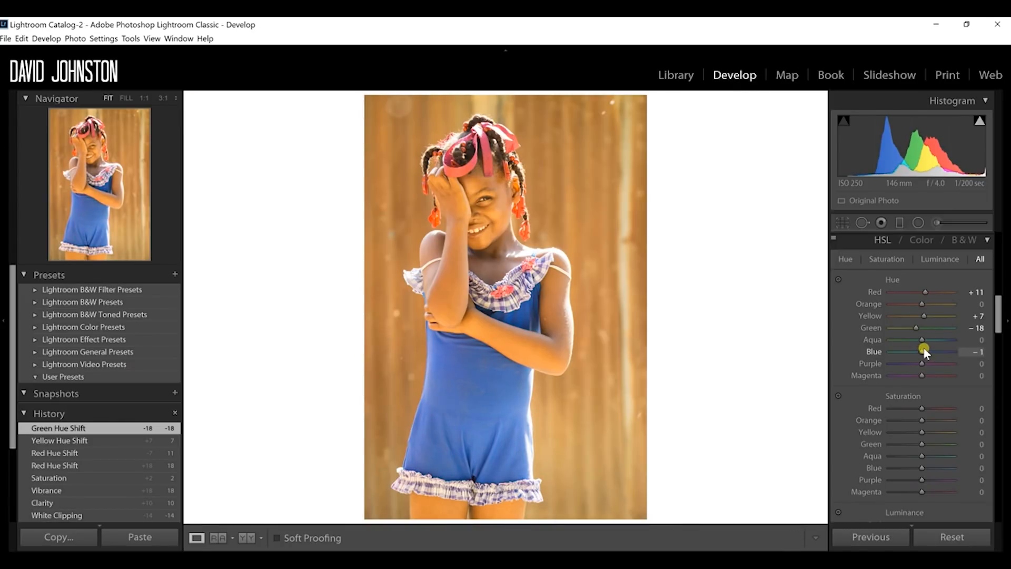
left_click_drag(923, 350, 924, 350)
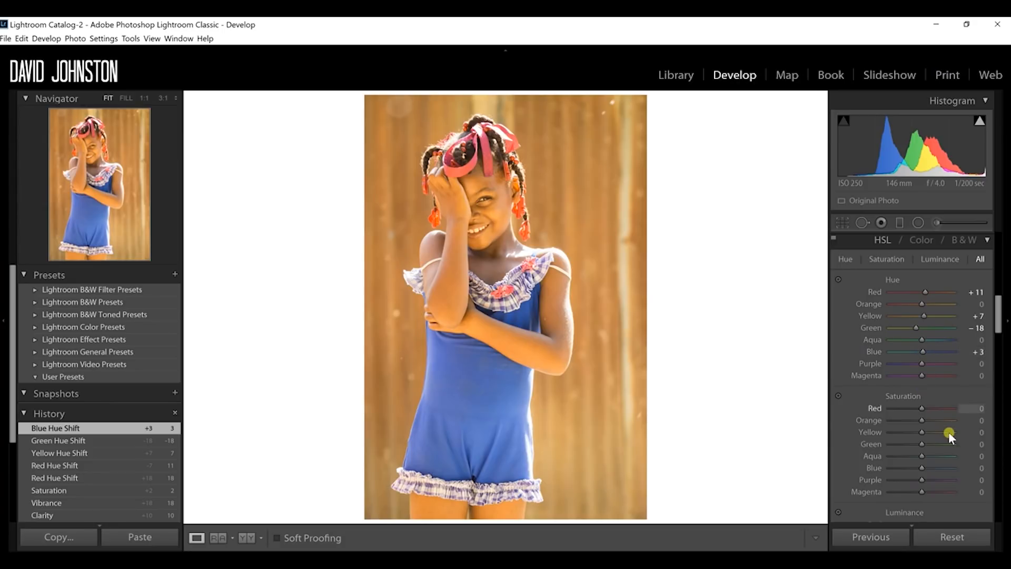
Step: Try strong red saturation values up to +100, and settle the HSL red saturation at +20
left_click_drag(997, 321, 997, 330)
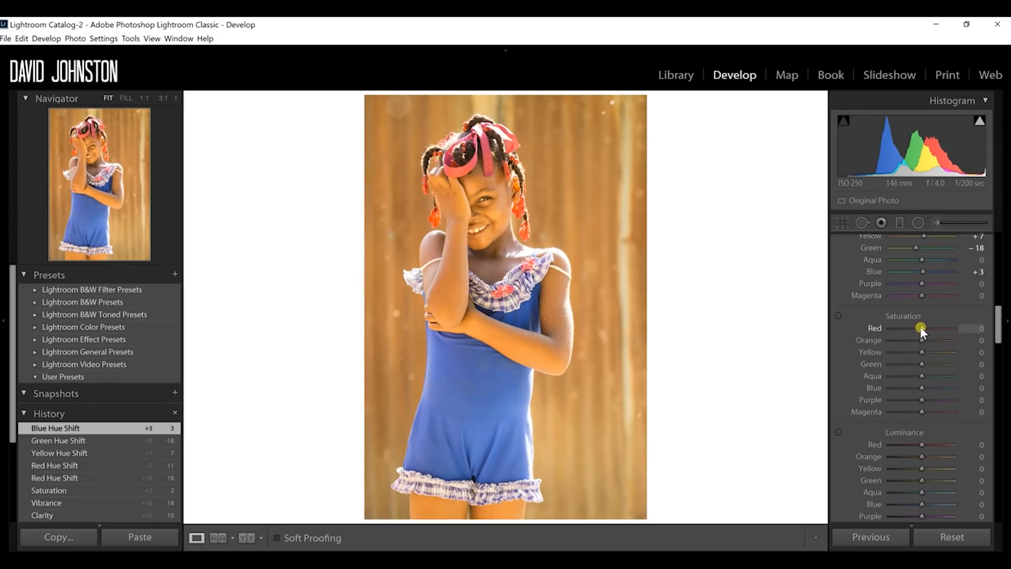
mouse_move(920, 327)
left_mouse_down()
mouse_move(947, 326)
mouse_move(937, 327)
left_mouse_up()
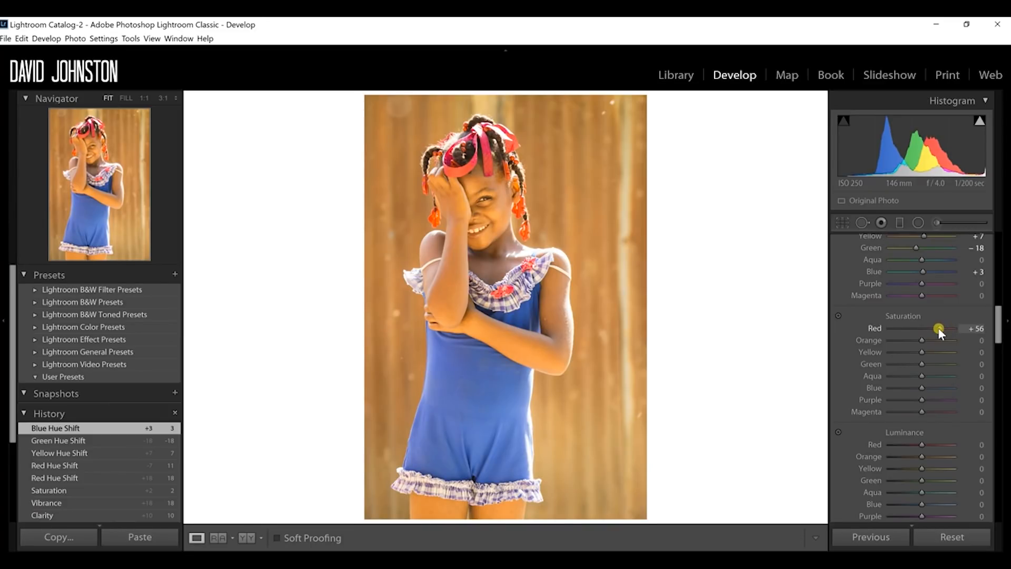
left_click_drag(941, 330, 939, 330)
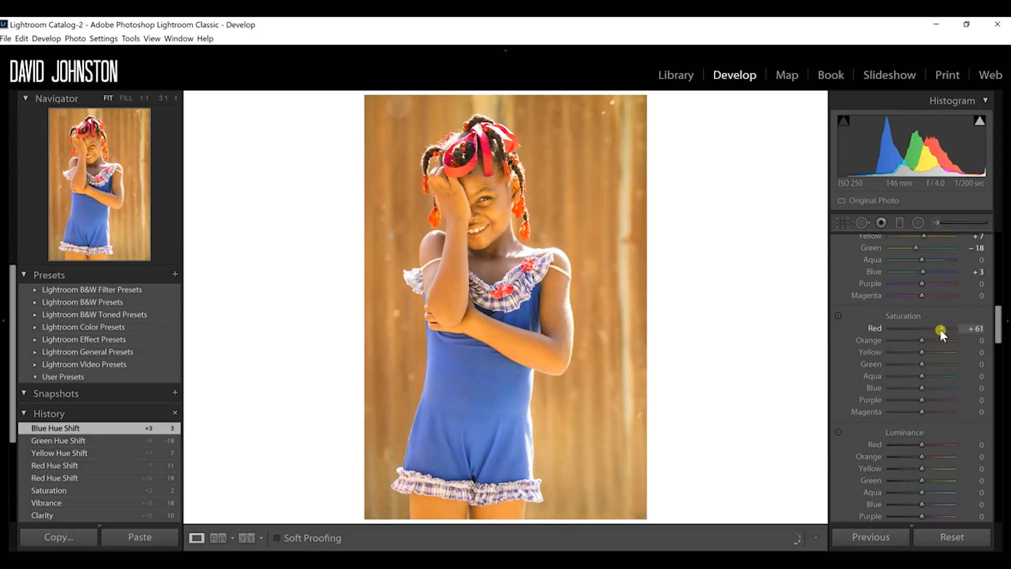
left_click_drag(939, 330, 936, 330)
left_click_drag(958, 329, 958, 330)
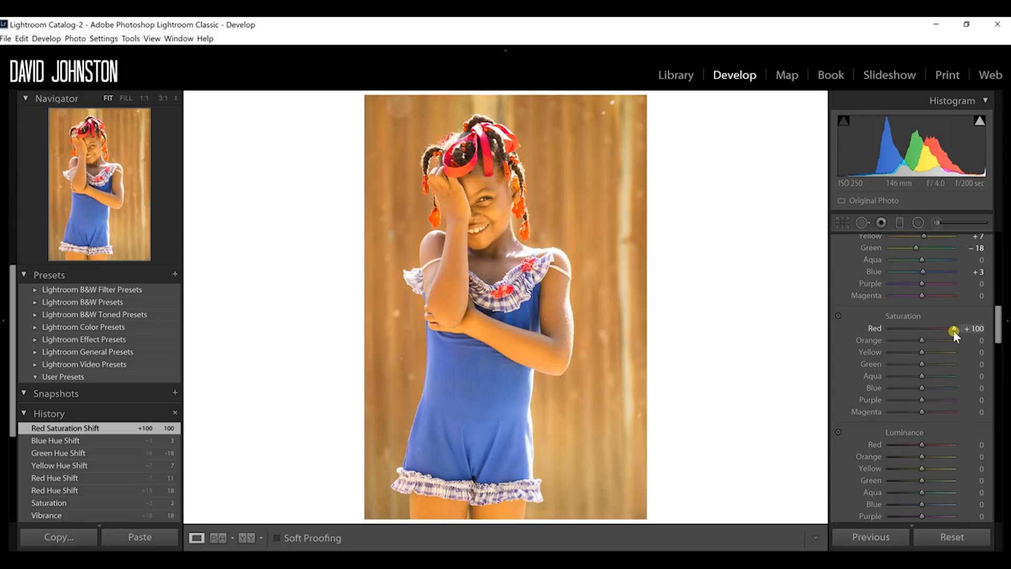
left_click_drag(949, 330, 927, 329)
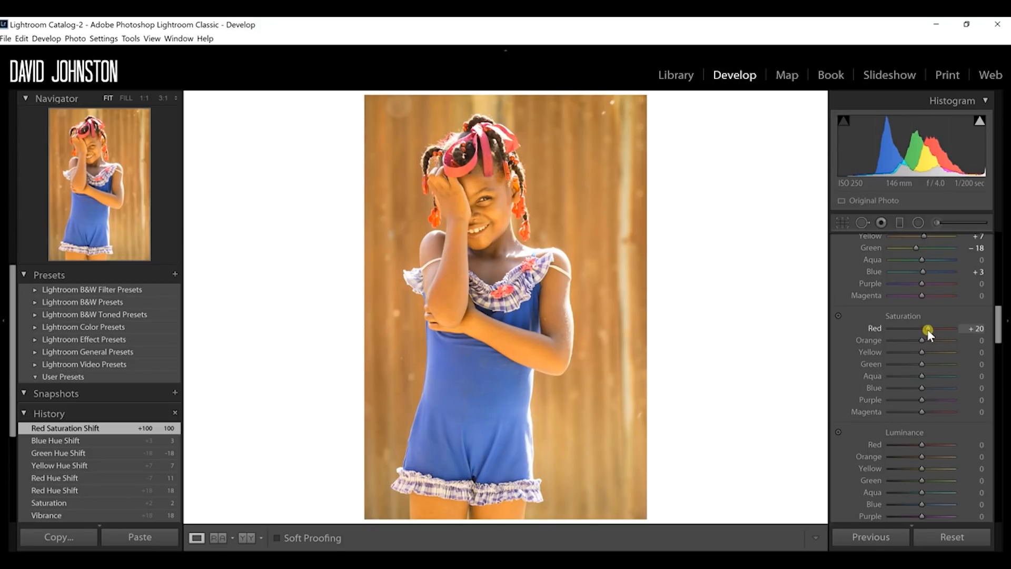
left_click_drag(927, 330, 927, 329)
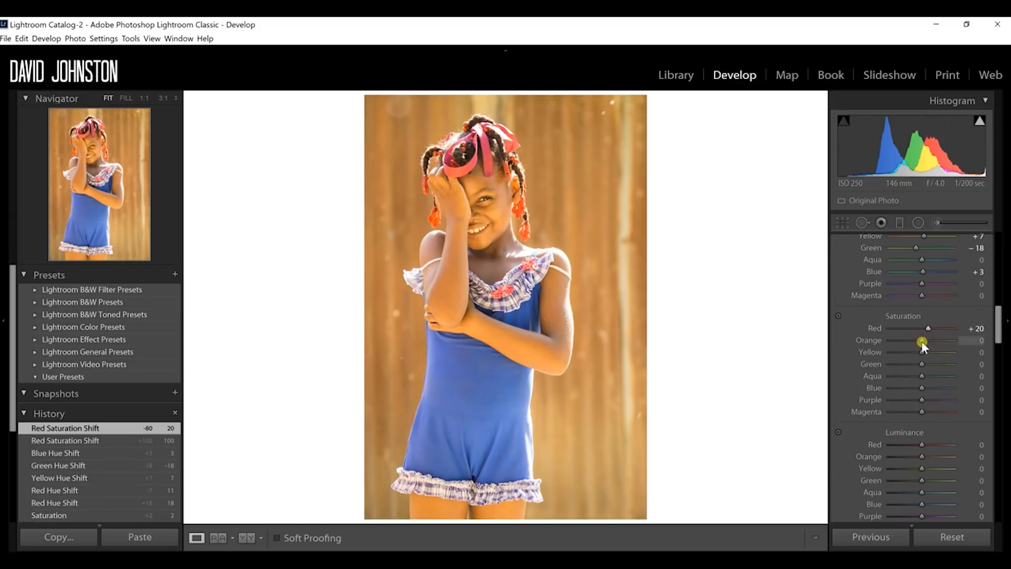
Step: Set the HSL saturation of orange to −11, yellow to +19 and blue to +16
left_click_drag(922, 341, 920, 343)
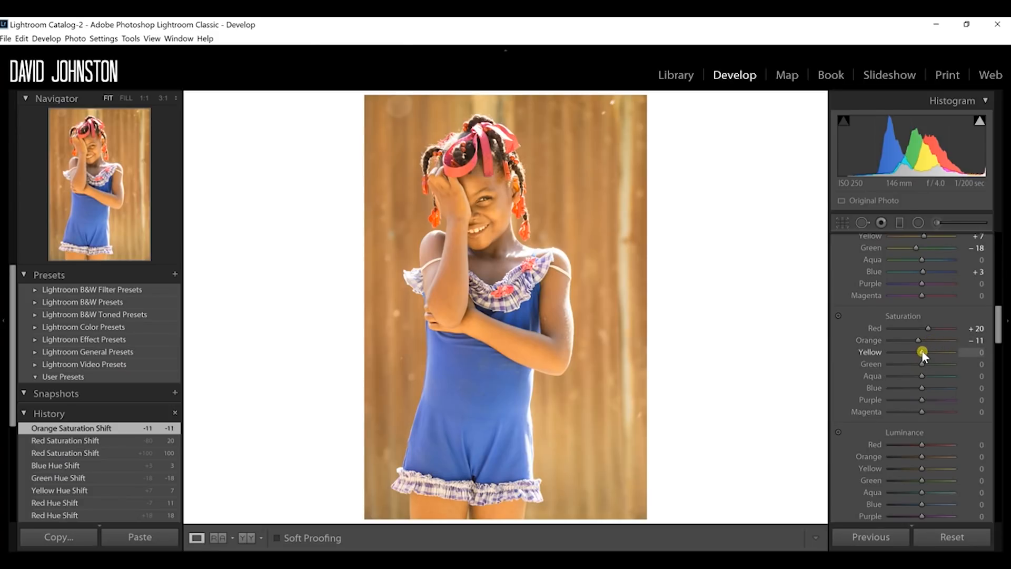
left_click_drag(928, 351, 928, 351)
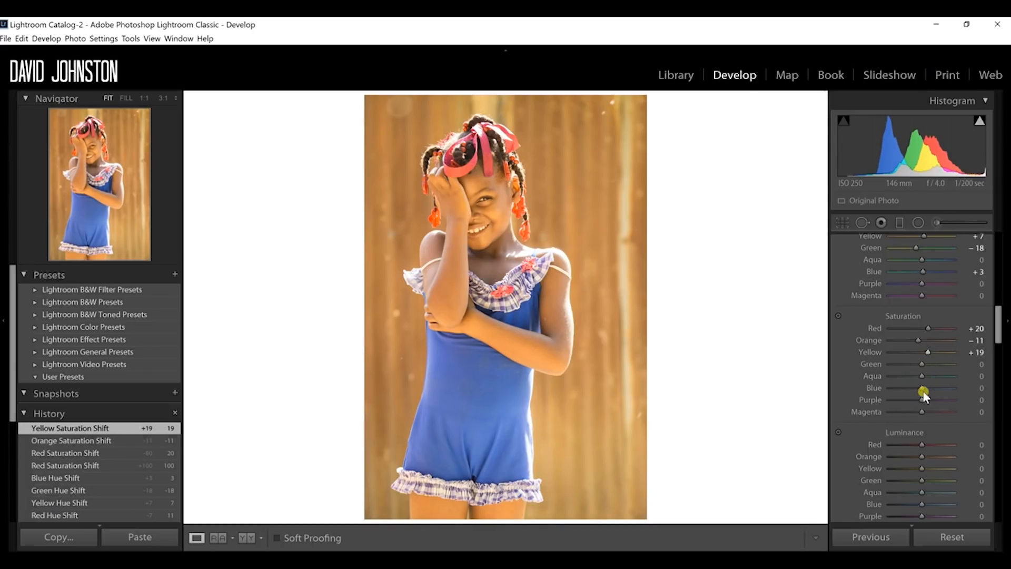
left_click_drag(923, 390, 930, 390)
left_click_drag(929, 389, 929, 390)
Step: Set the HSL luminance of blue to +13 and red to +1
left_click_drag(998, 331, 1000, 340)
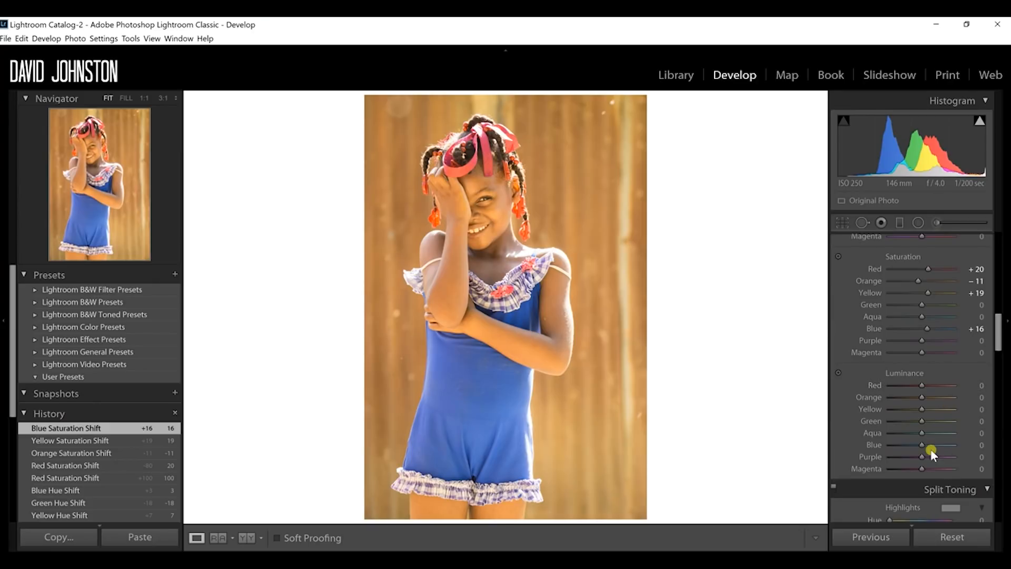
left_click_drag(920, 446, 924, 445)
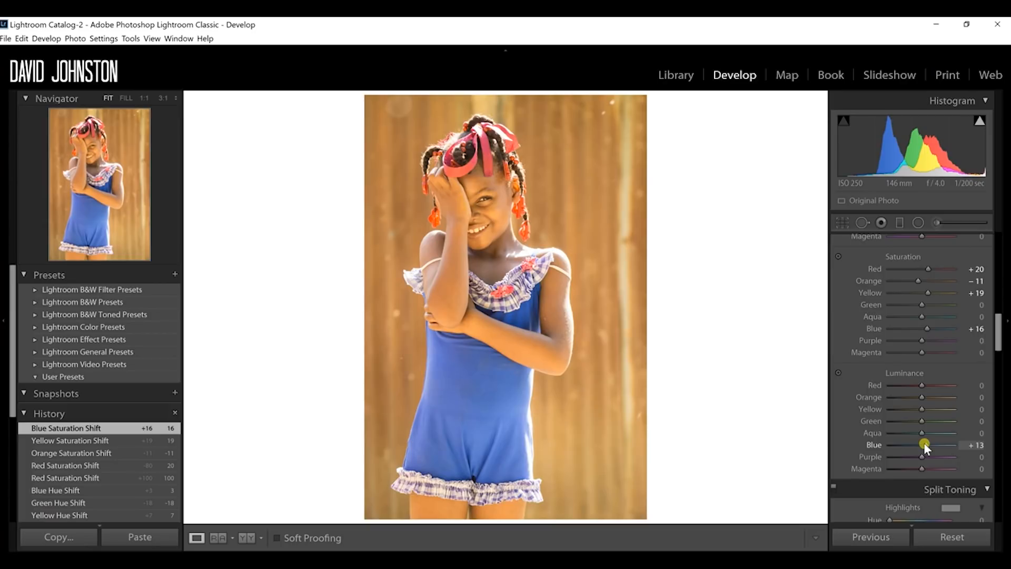
left_click_drag(924, 442, 923, 442)
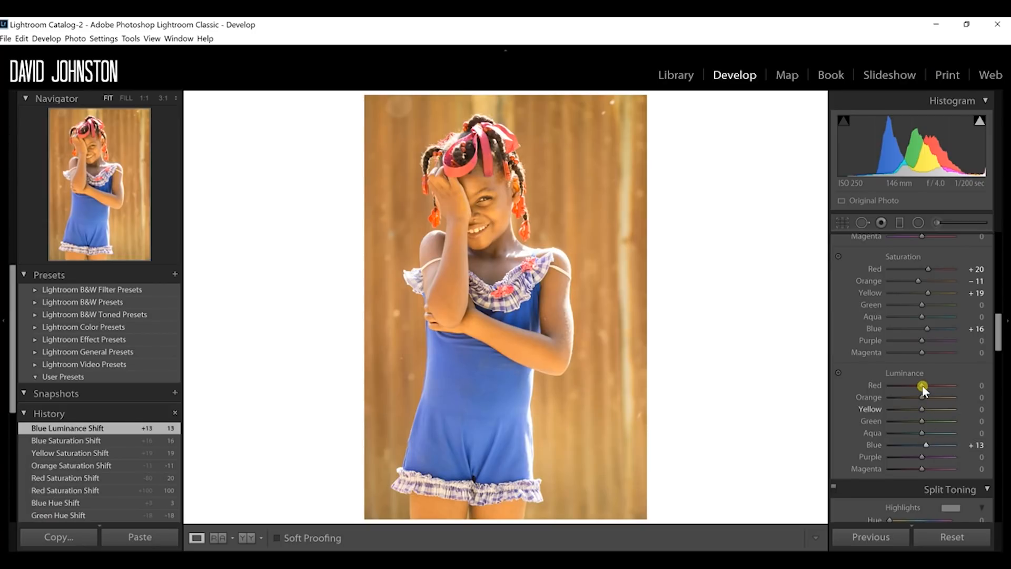
left_click_drag(921, 384, 924, 391)
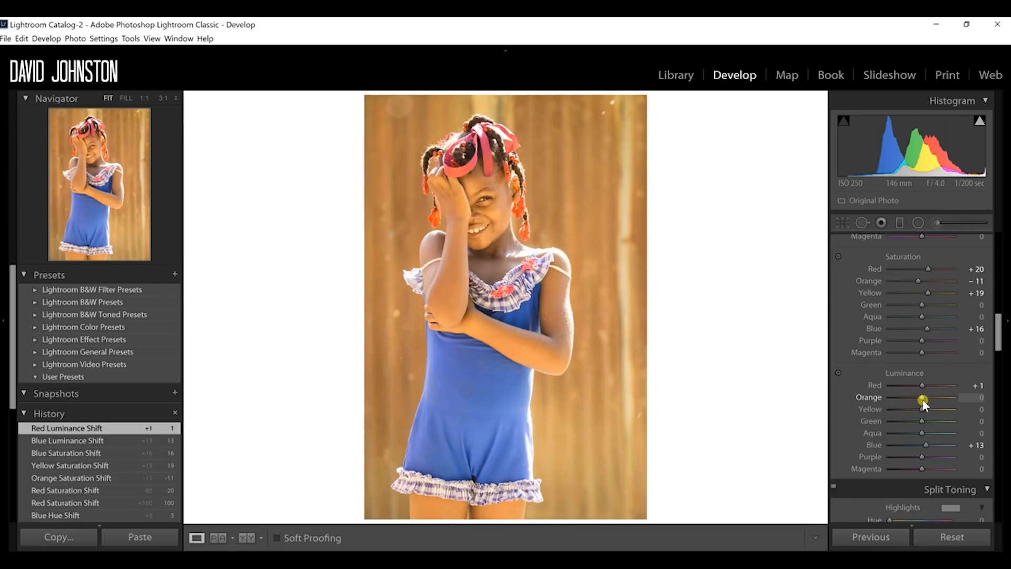
Step: Raise the HSL yellow luminance to +70, and try orange luminance at +14 before undoing the orange change
left_click_drag(922, 408, 932, 410)
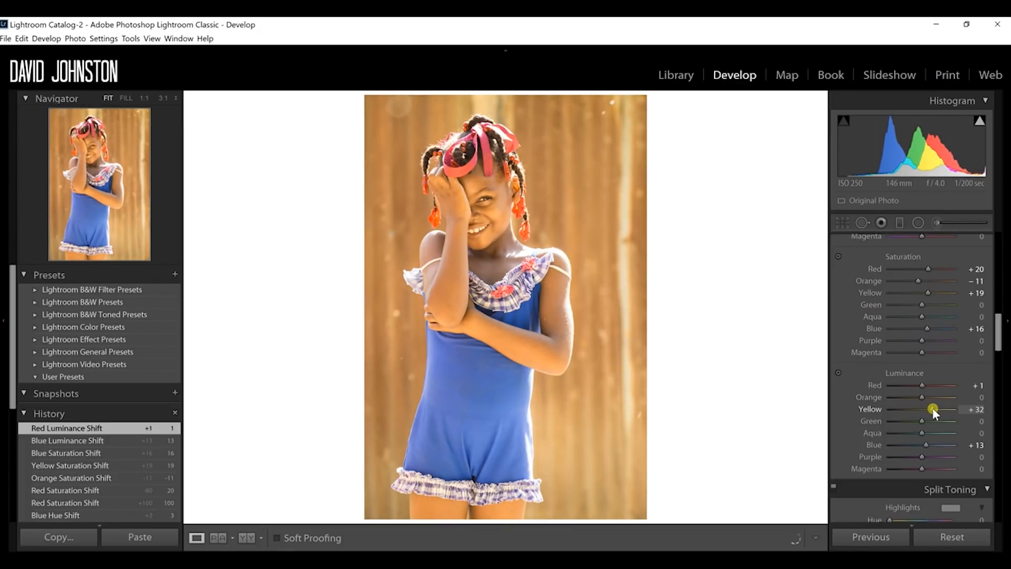
mouse_move(936, 408)
left_mouse_down()
mouse_move(955, 409)
mouse_move(944, 413)
left_mouse_up()
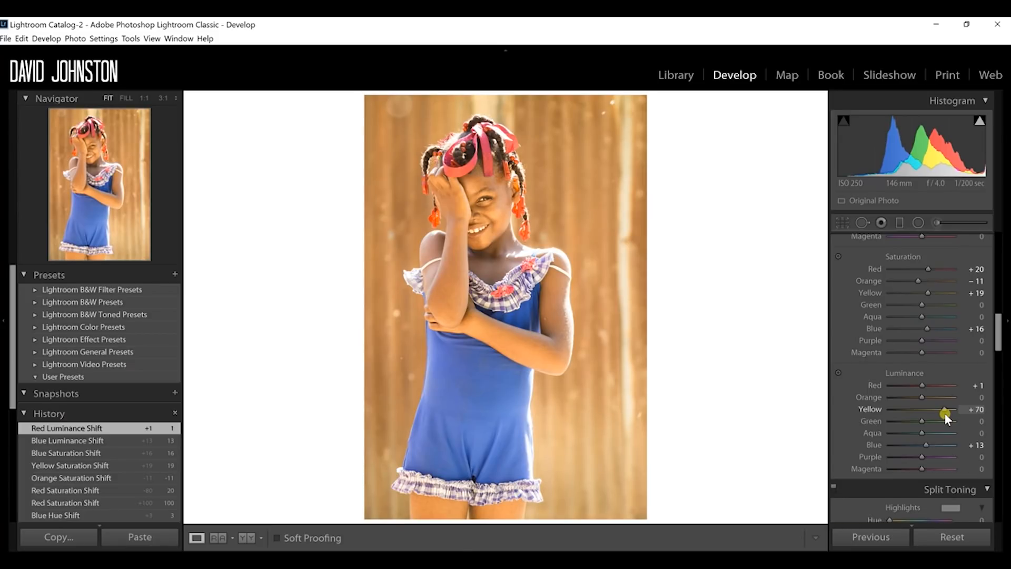
left_click_drag(943, 412, 928, 399)
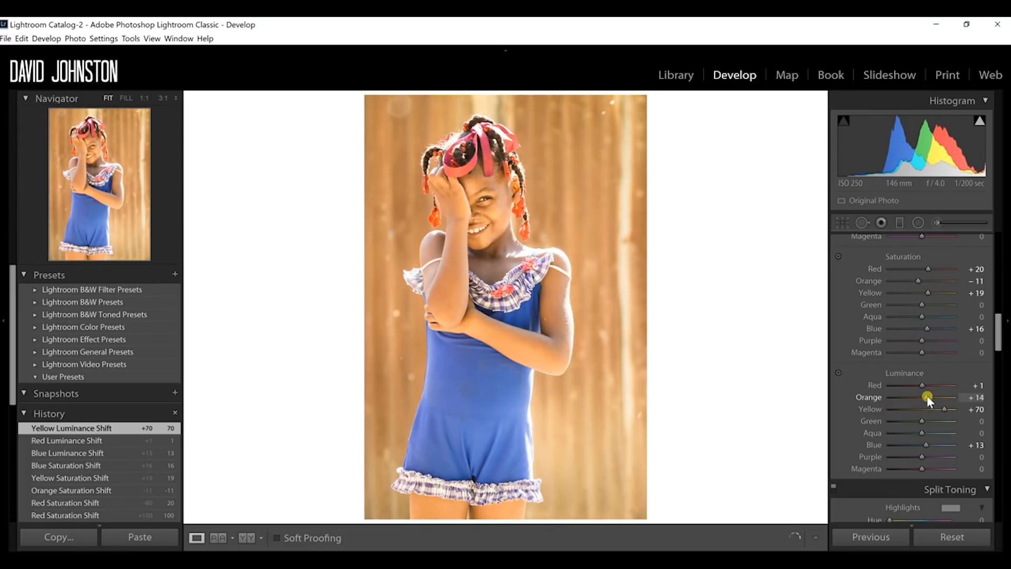
key("ctrl+z")
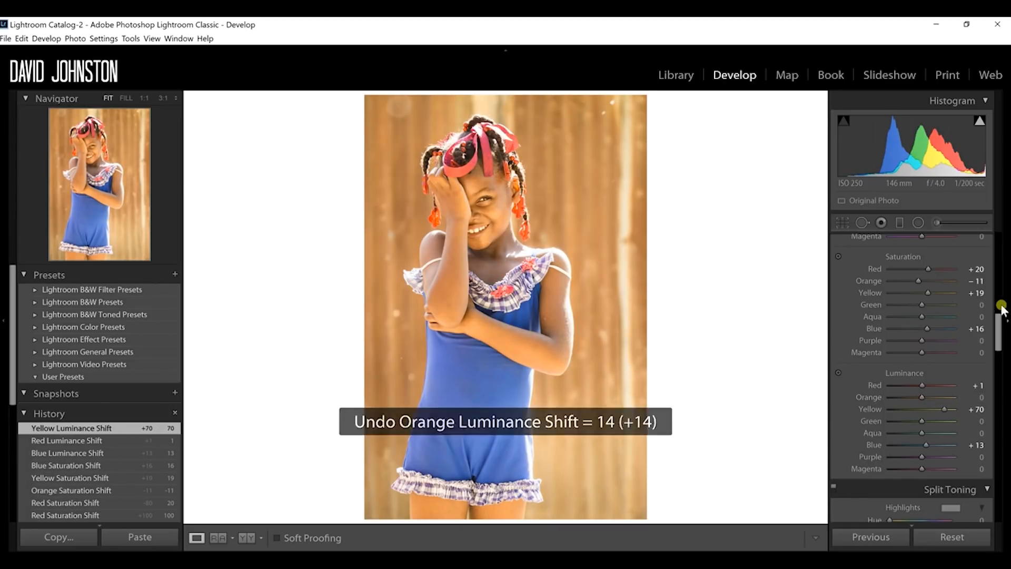
Step: Add a subtle post-crop vignette with an amount of −3
left_click_drag(993, 337, 1003, 490)
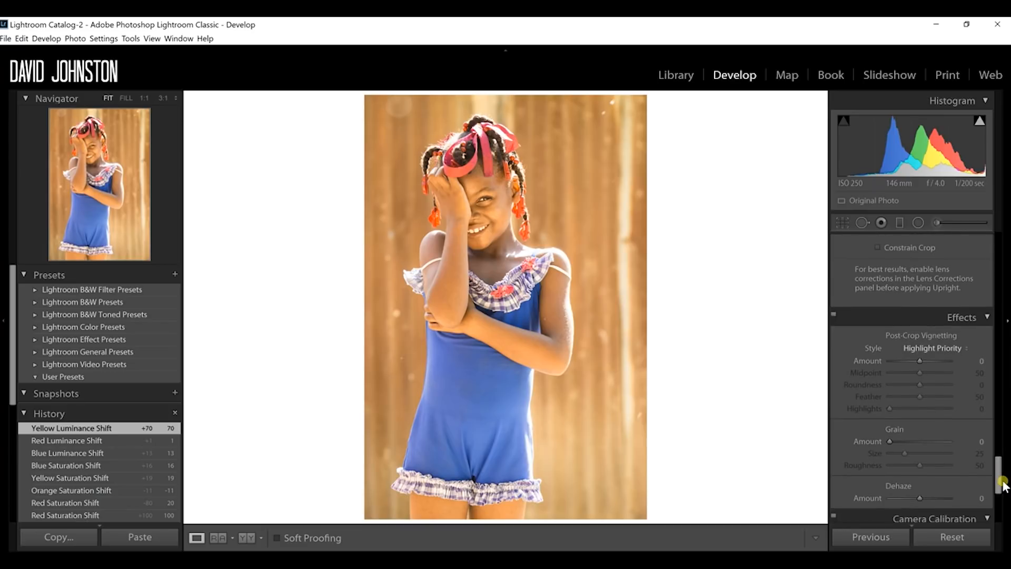
left_click_drag(919, 362, 918, 362)
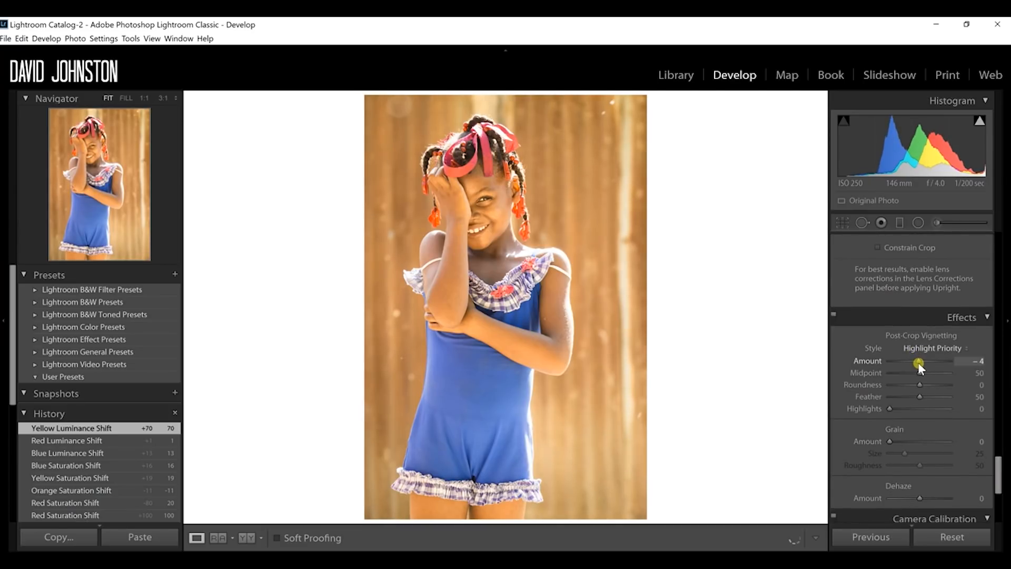
mouse_move(915, 364)
left_mouse_down()
mouse_move(895, 364)
mouse_move(918, 356)
left_mouse_up()
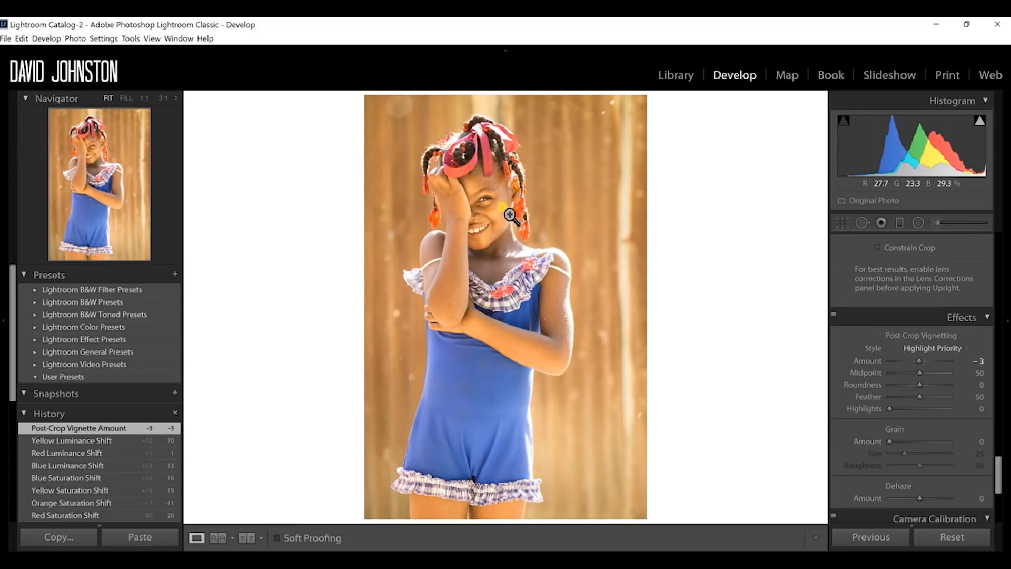
Step: Try the blue primary saturation in Camera Calibration at +35, and settle it at +5
left_click_drag(1000, 474, 1000, 500)
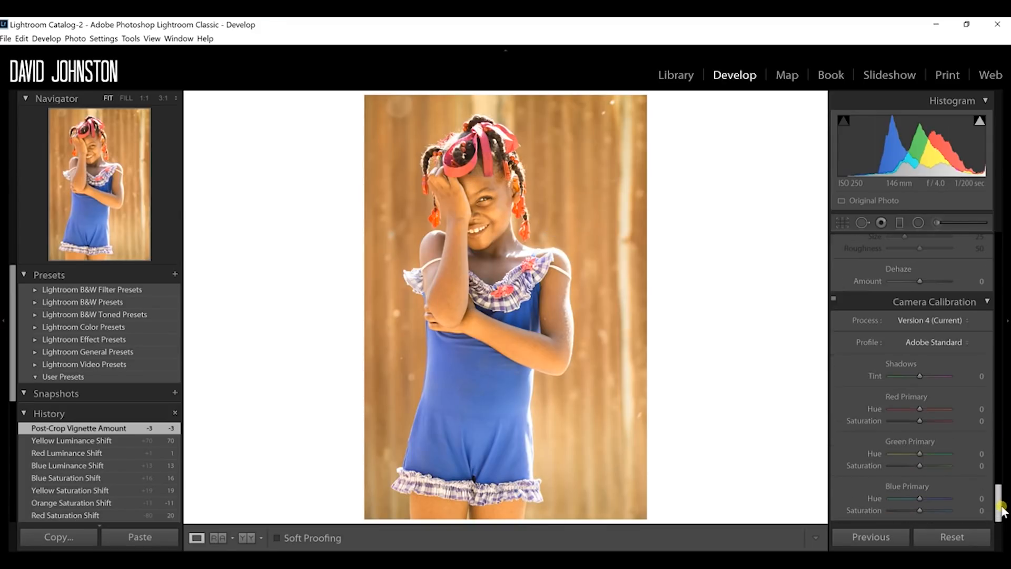
left_click(930, 510)
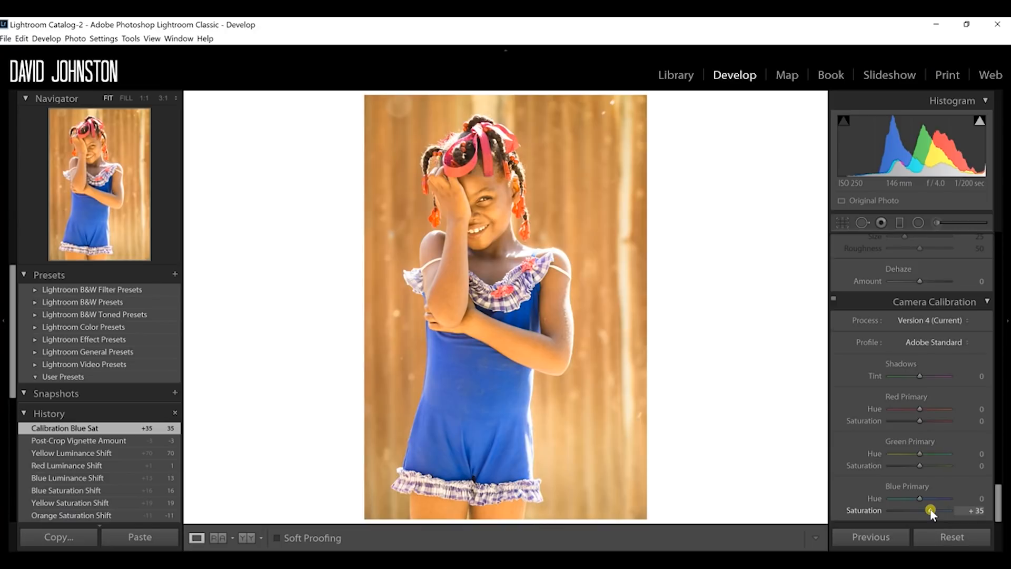
left_click_drag(930, 511, 924, 509)
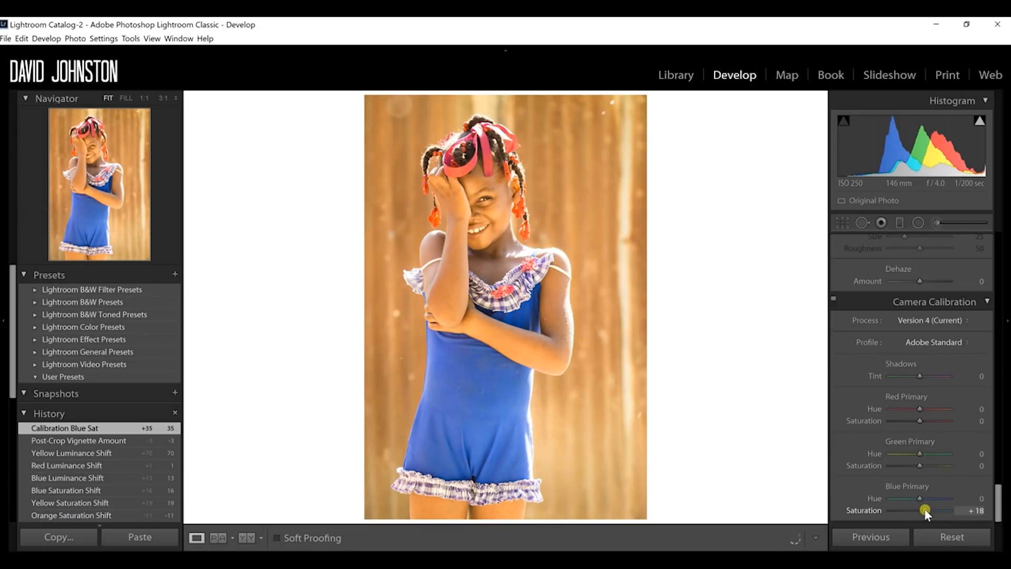
left_click_drag(925, 510, 921, 510)
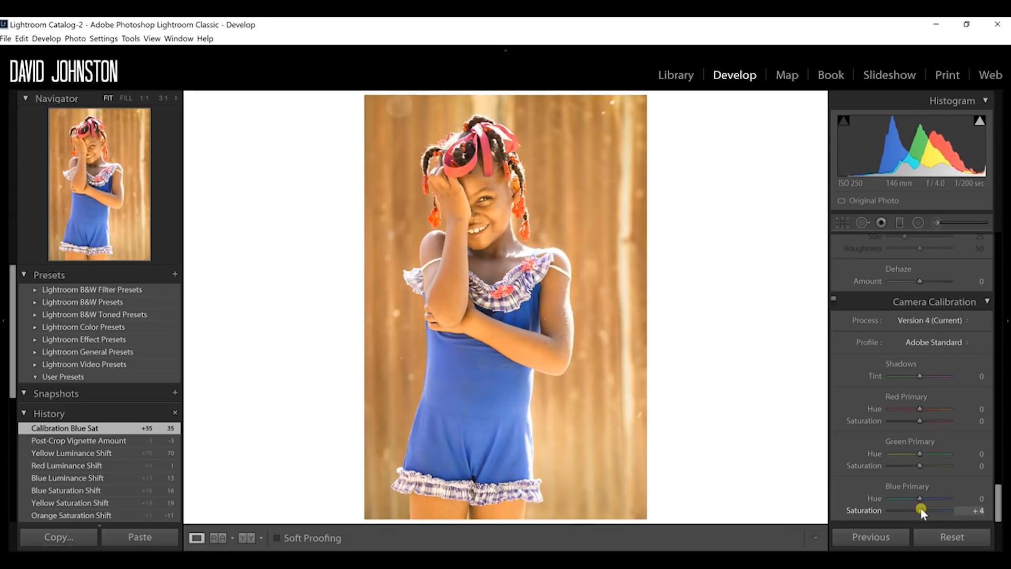
left_click_drag(921, 511, 921, 510)
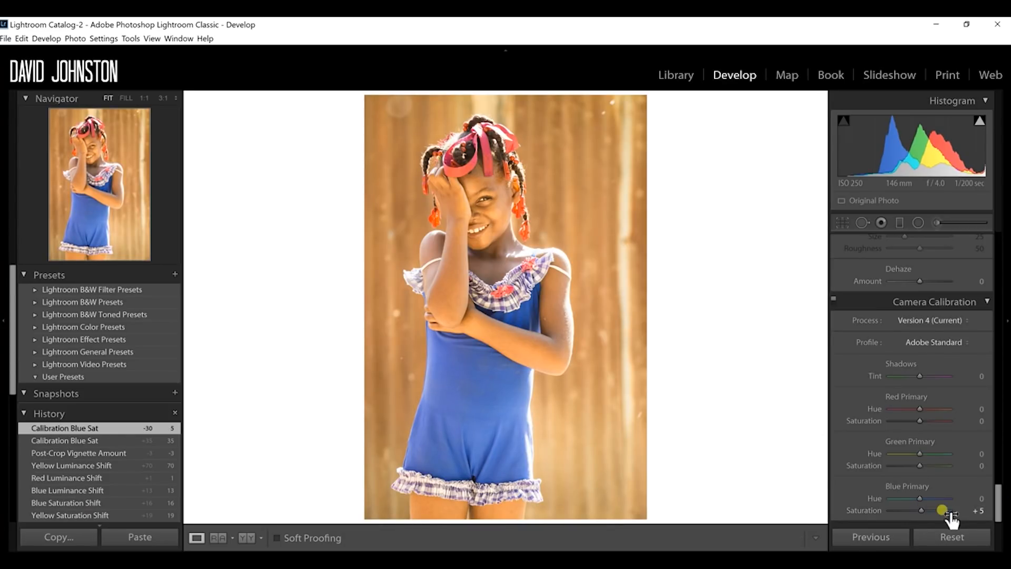
Step: Compare the portrait before and after editing side by side, and return to the single-photo view
left_click_drag(998, 503, 1000, 211)
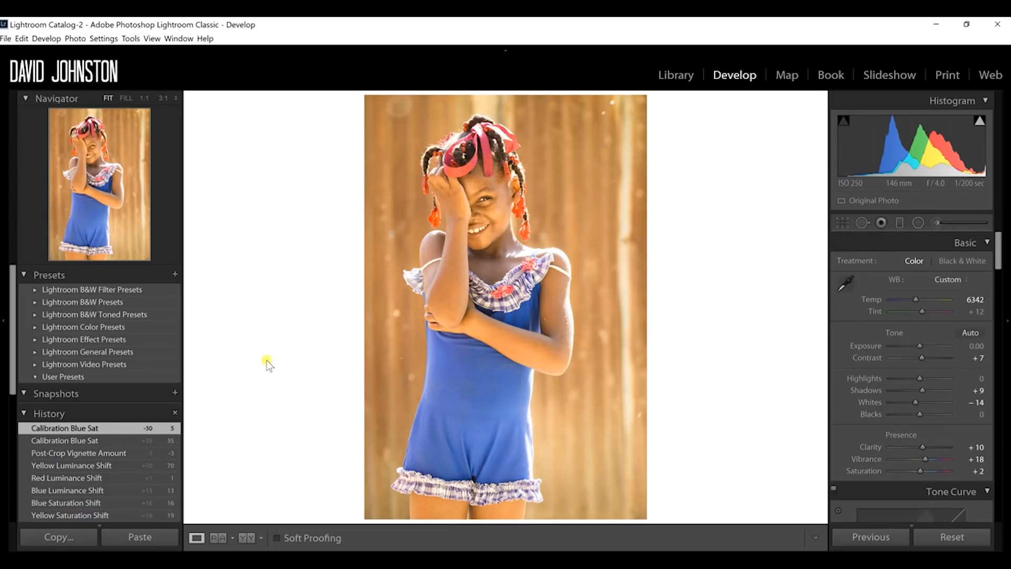
left_click(246, 539)
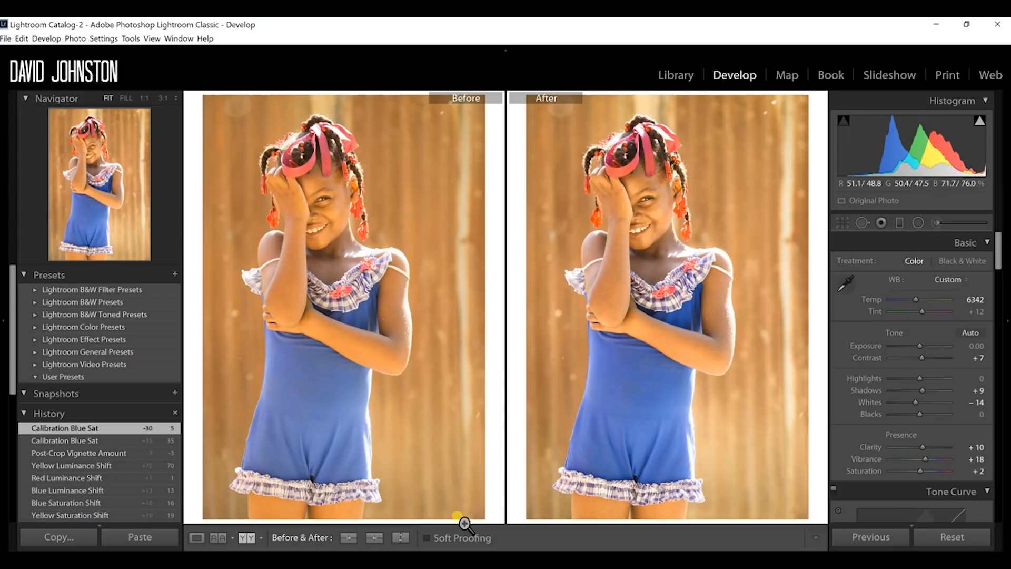
left_click(196, 537)
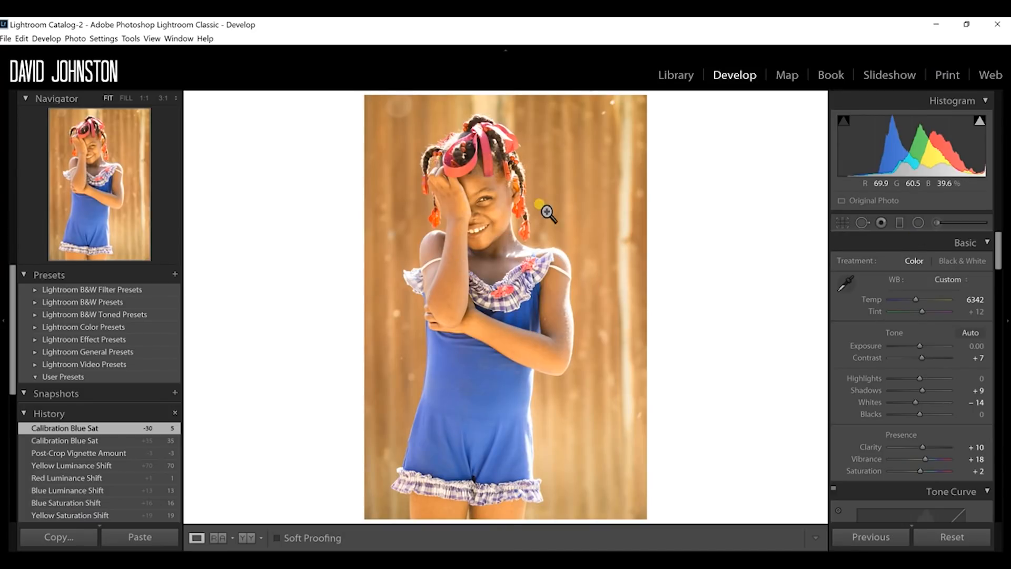
Step: Heal the bright speck beside the girl's nose using Spot Removal with a brush size of 10
left_click(475, 194)
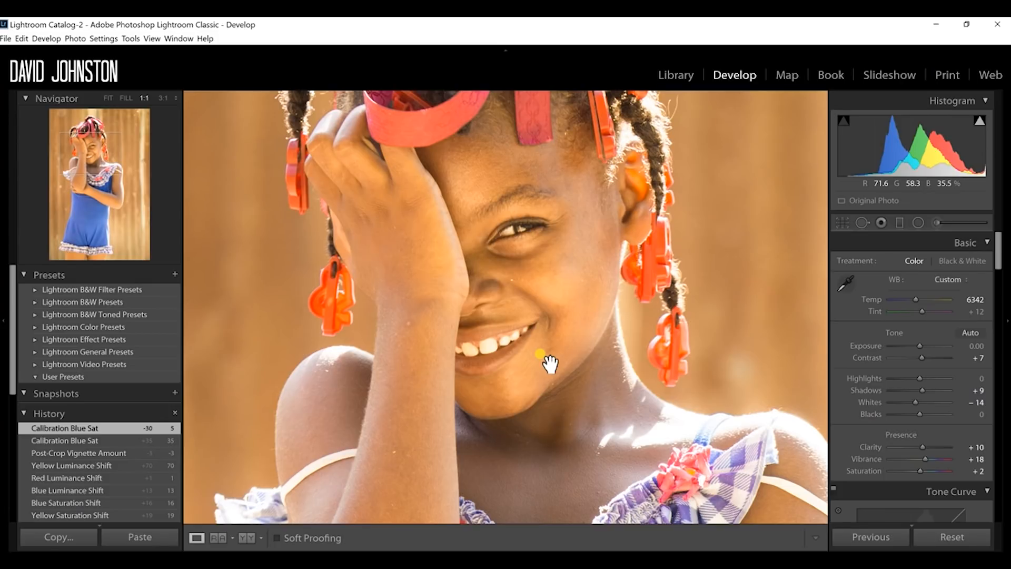
left_click_drag(515, 322, 496, 338)
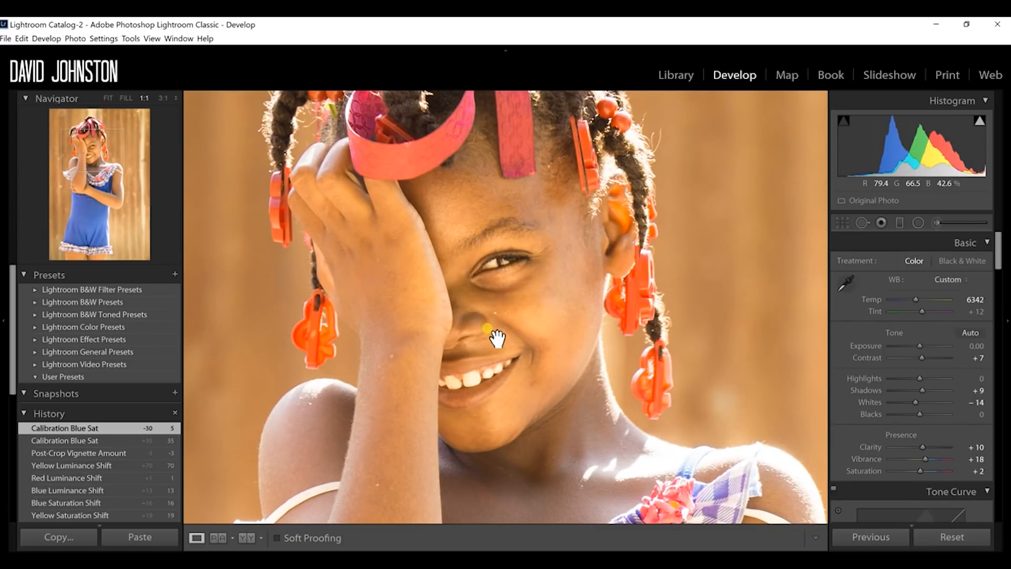
left_click(162, 101)
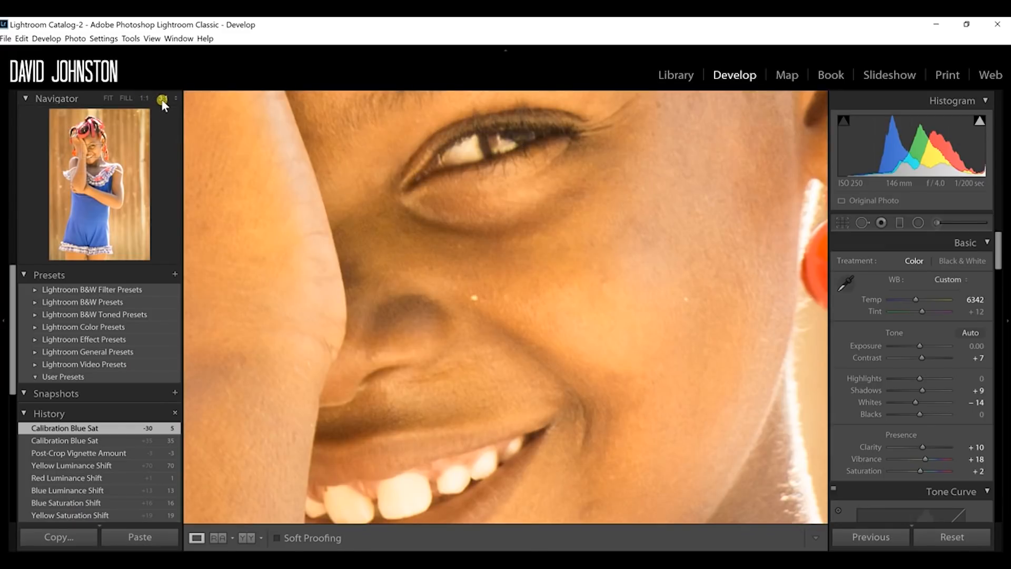
left_click_drag(523, 266, 583, 404)
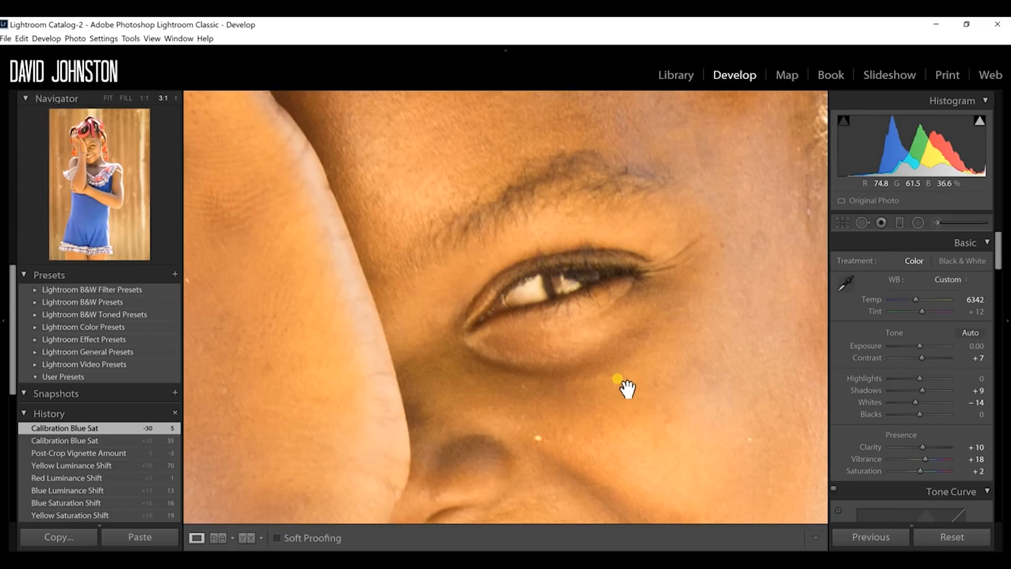
left_click_drag(570, 362, 509, 265)
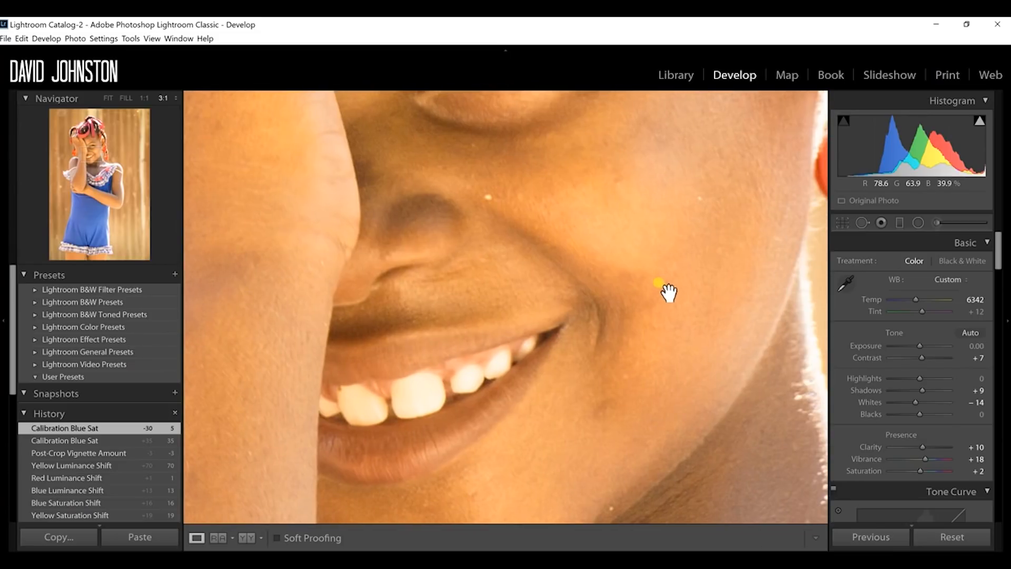
left_click(864, 223)
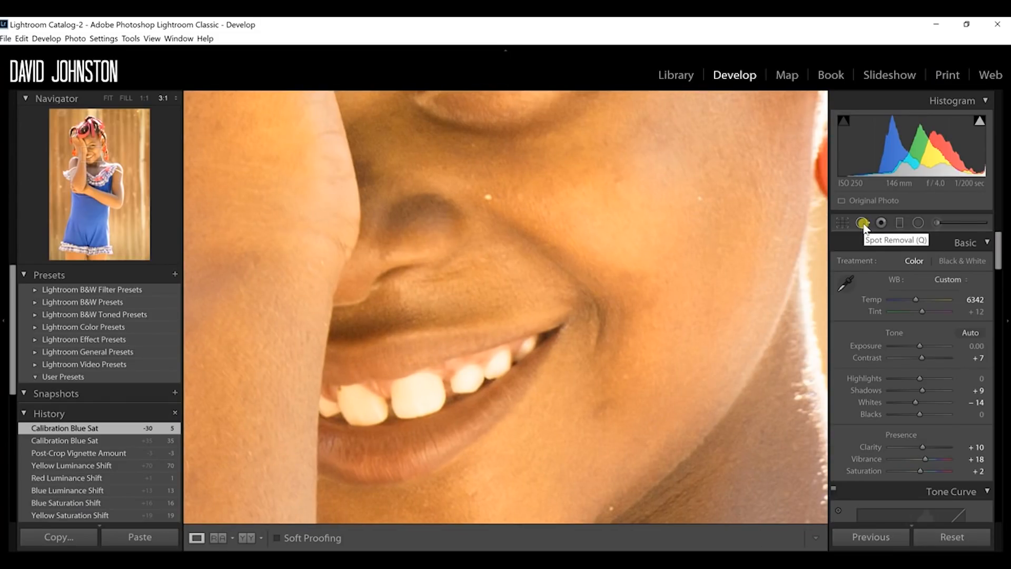
left_click(864, 223)
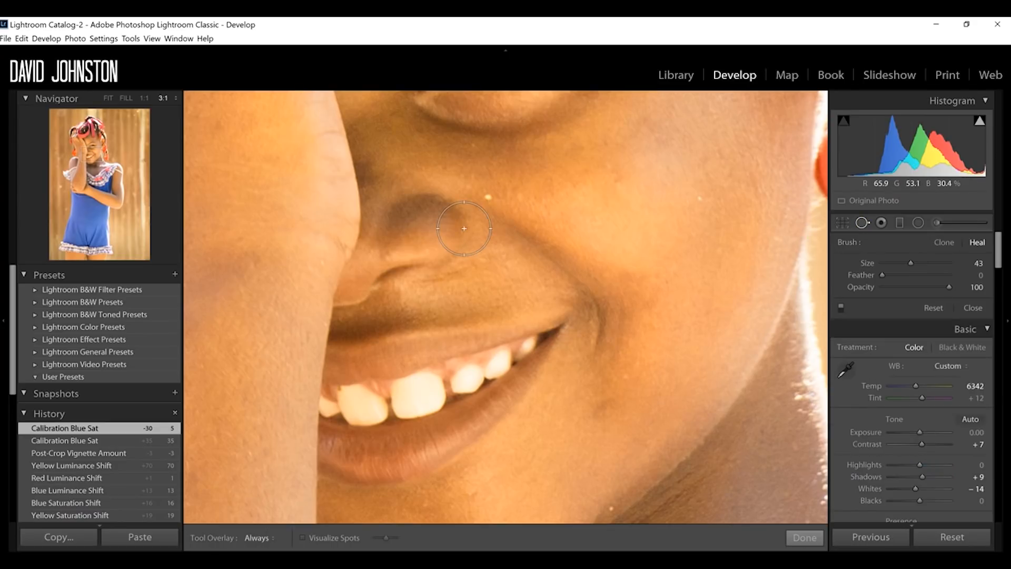
scroll(488, 198, "down", 1)
scroll(488, 198, "down", 4)
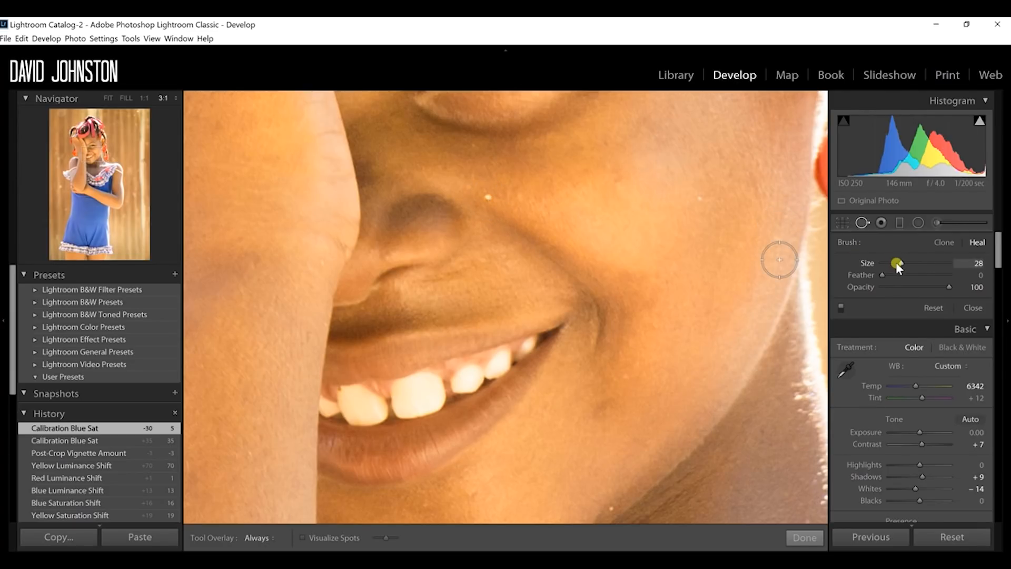
left_click(889, 262)
left_click_drag(892, 261, 894, 261)
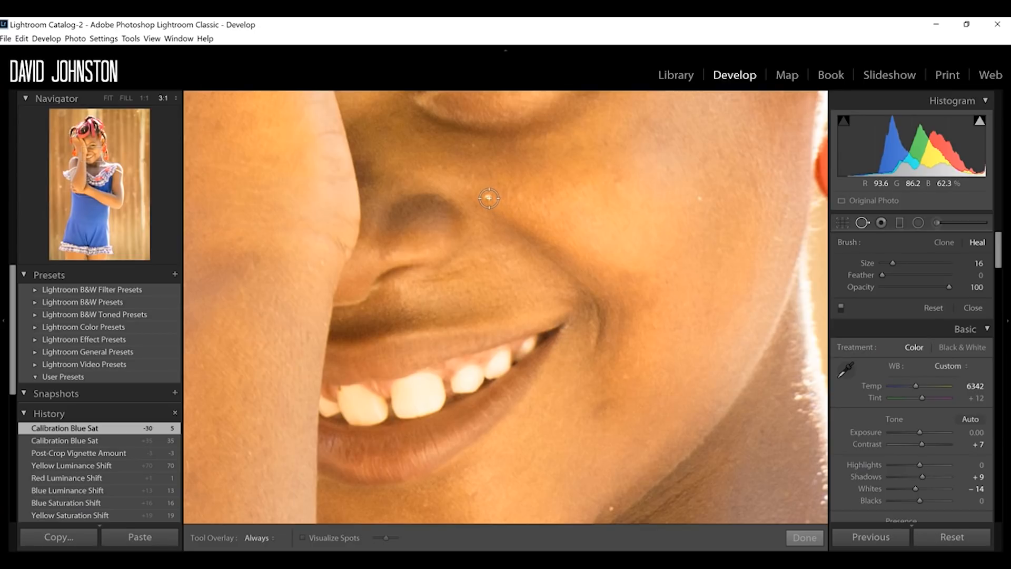
scroll(489, 198, "down", 3)
left_click(488, 198)
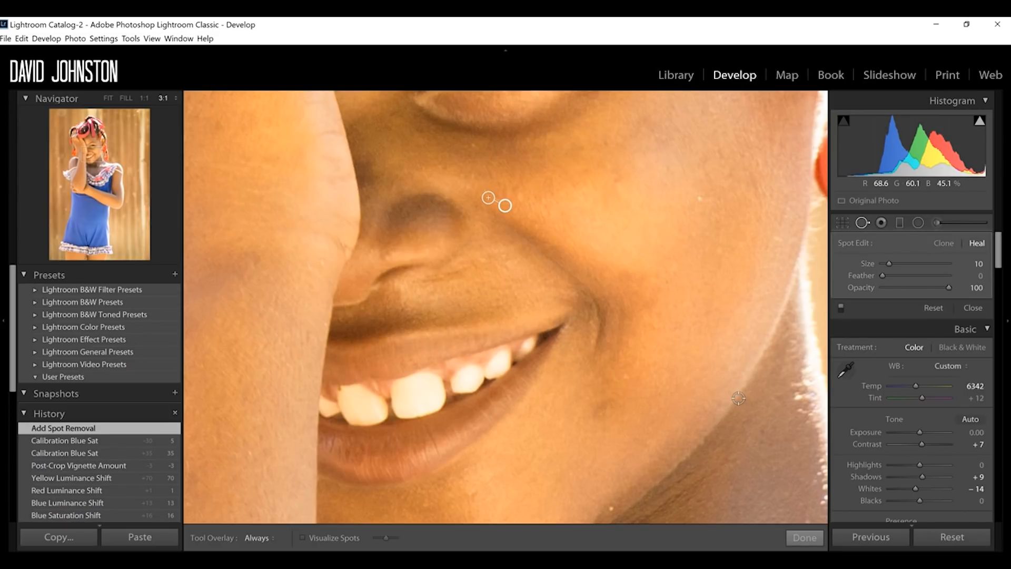
Step: Heal the spots on the cheek, along the jaw and near the mouth corner, and finish the spot removal
left_click(699, 200)
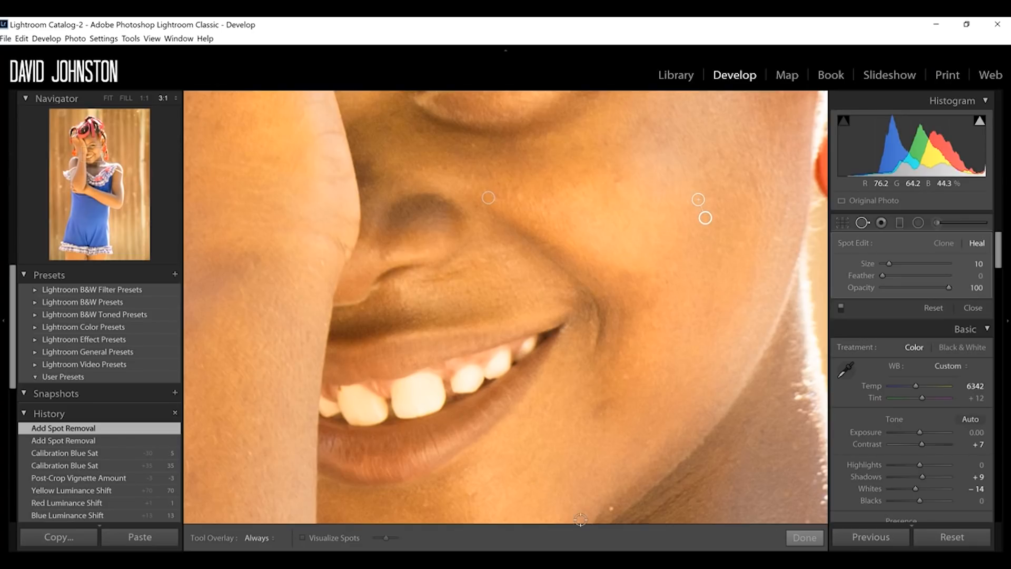
left_click(598, 498)
left_click(623, 373)
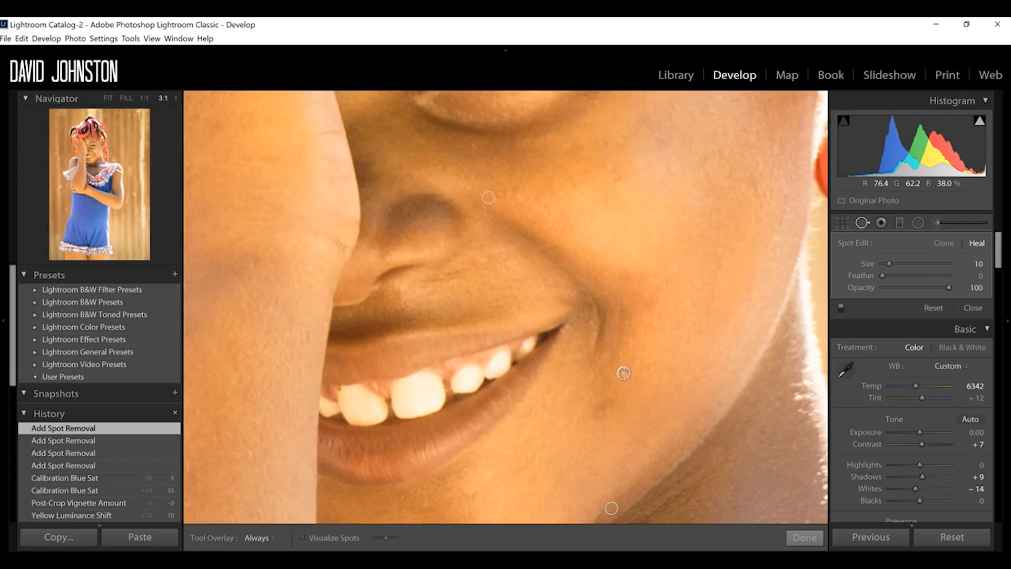
left_click_drag(601, 414, 618, 408)
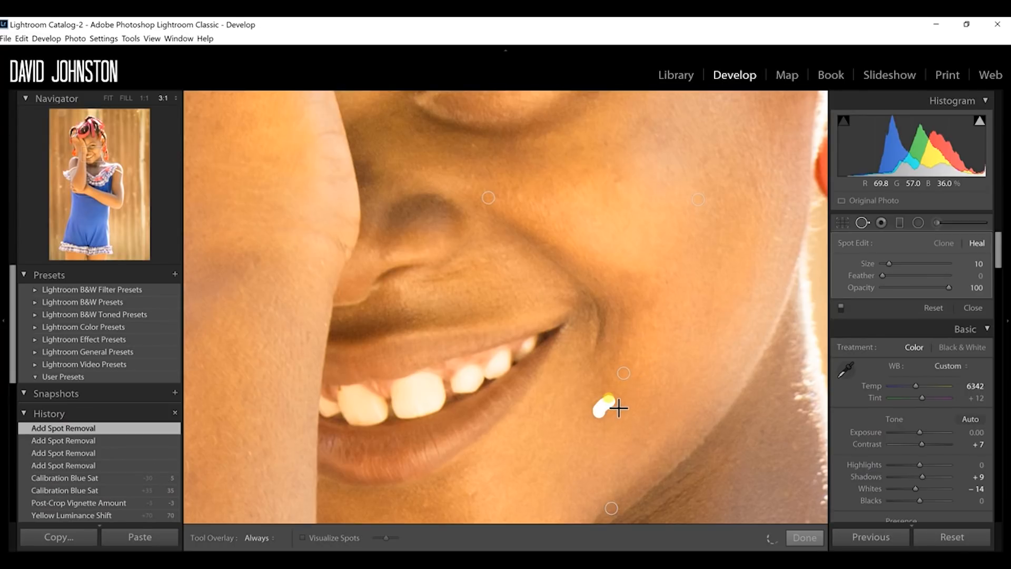
left_click(805, 538)
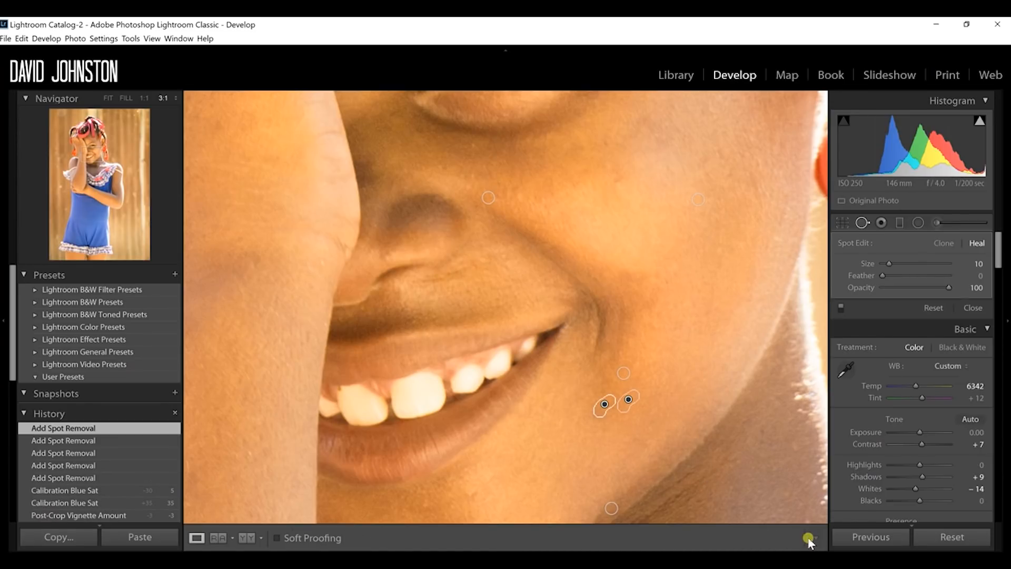
Step: Start a new Adjustment Brush mask for the girl's eye with the Exposure effect
left_click_drag(594, 230, 651, 432)
left_click_drag(627, 295, 603, 429)
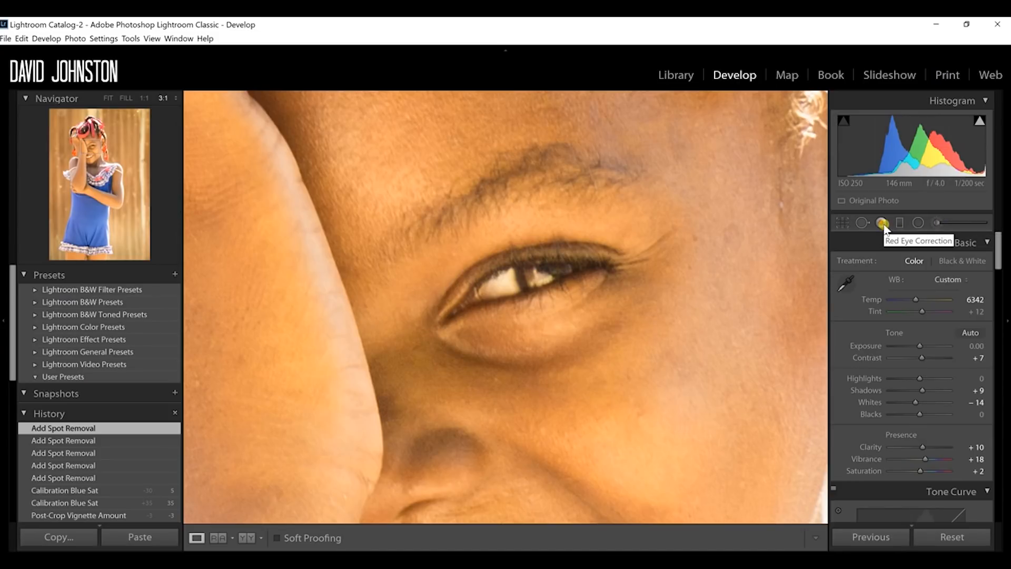
left_click(935, 225)
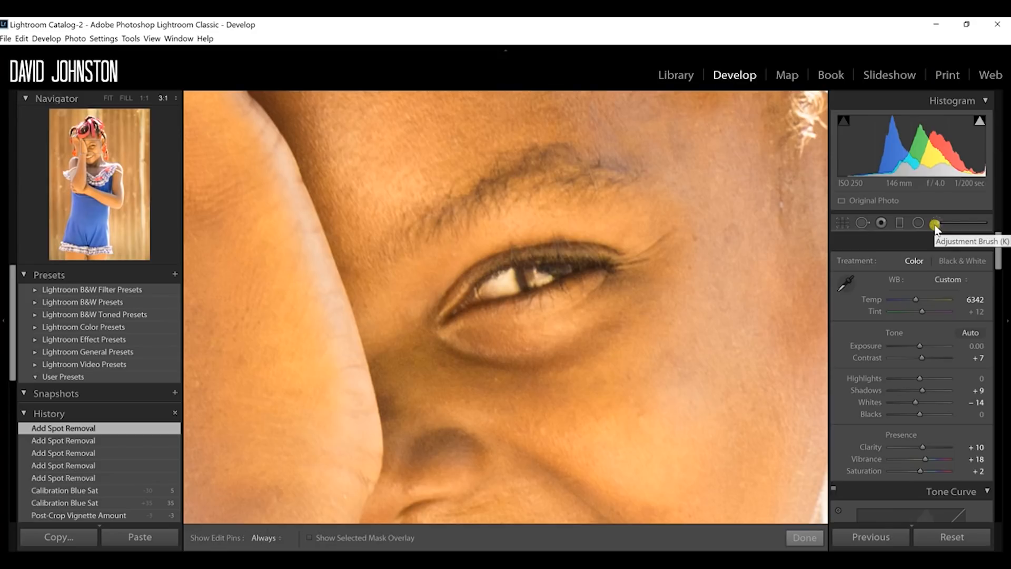
left_click(882, 223)
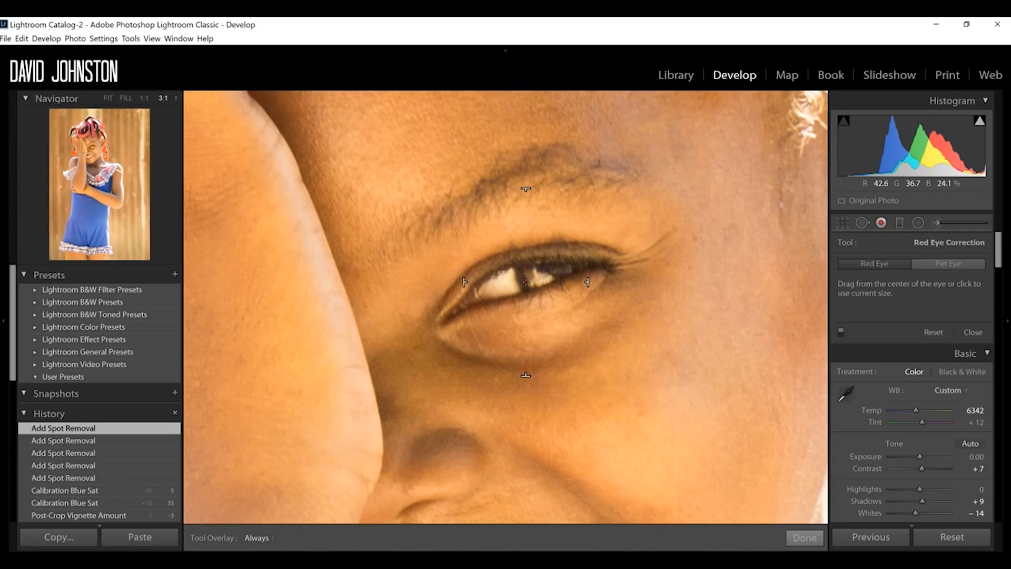
left_click(936, 221)
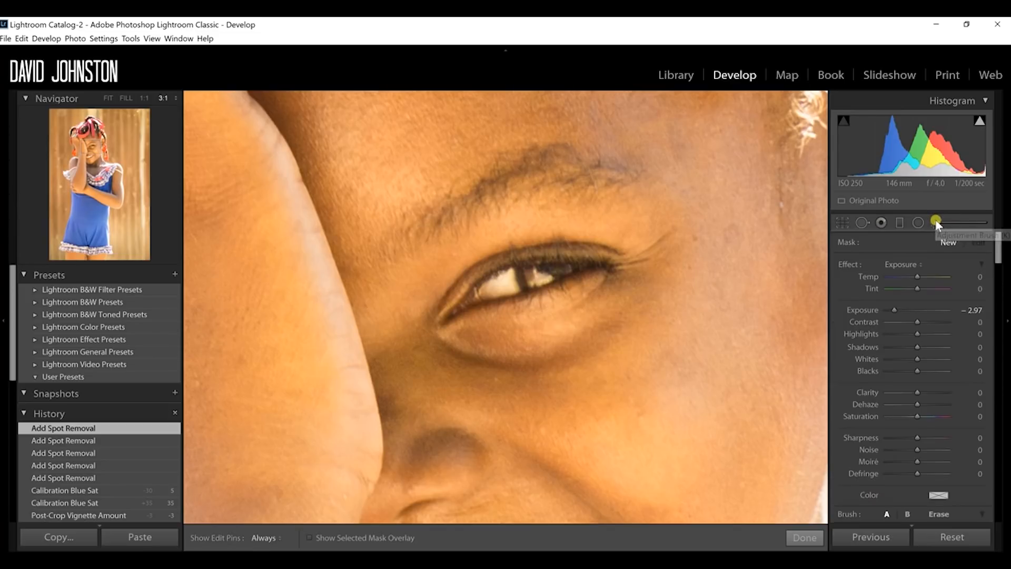
left_click(910, 264)
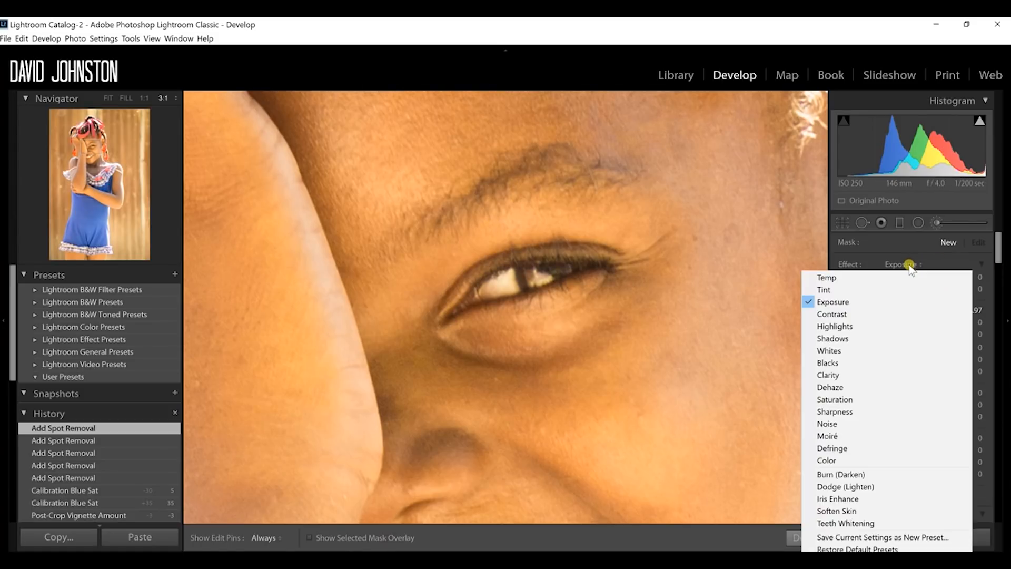
left_click(852, 303)
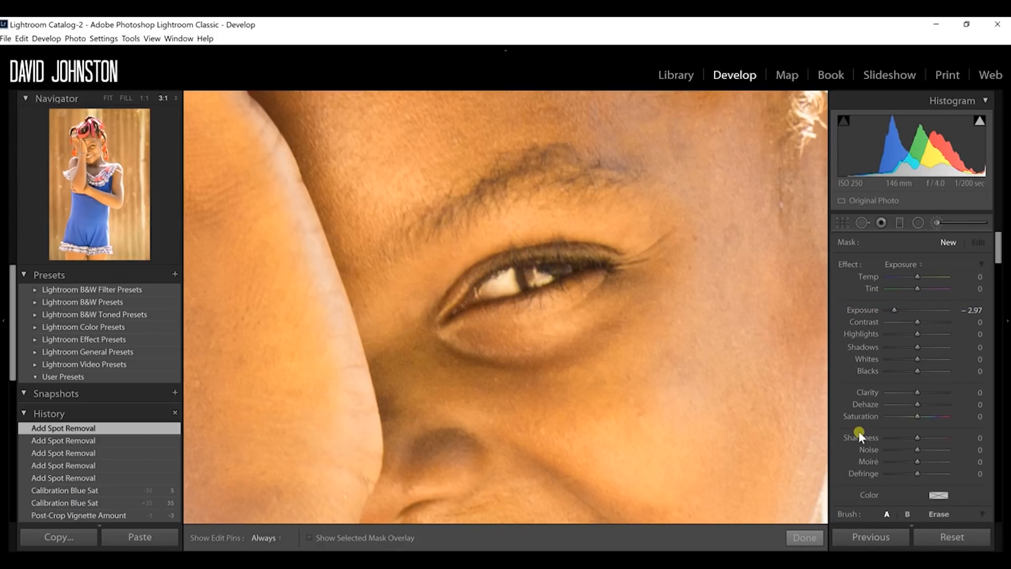
Step: Paint over the inner white of the eye with Auto Mask on and a brush size of 15
left_click_drag(999, 255, 1002, 267)
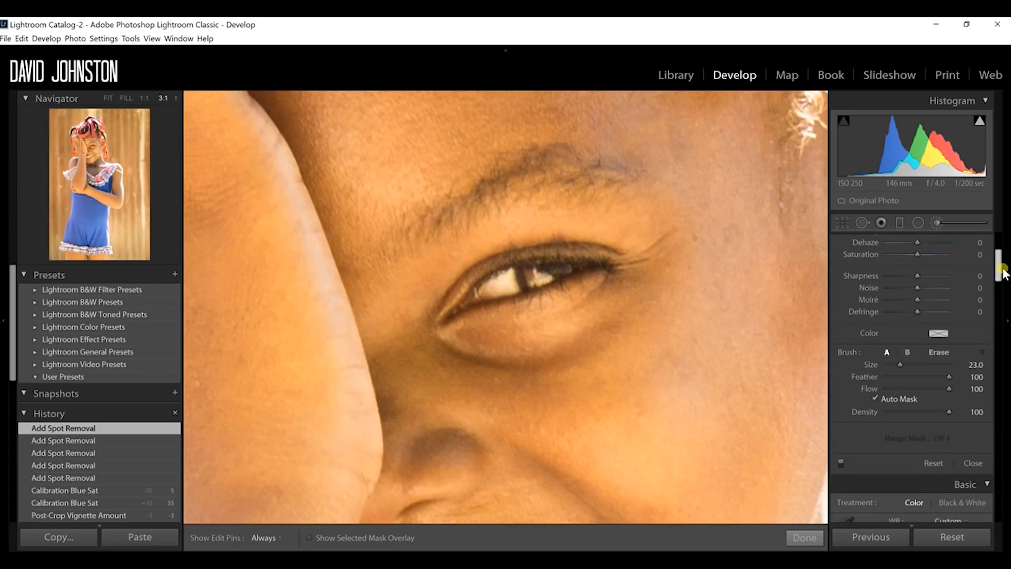
left_click(883, 398)
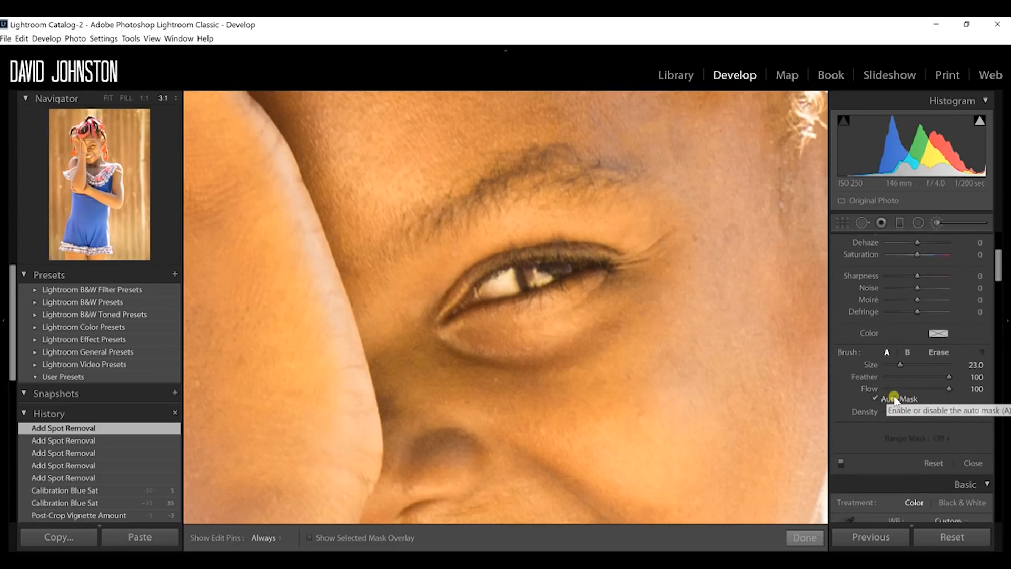
left_click_drag(1000, 278, 996, 248)
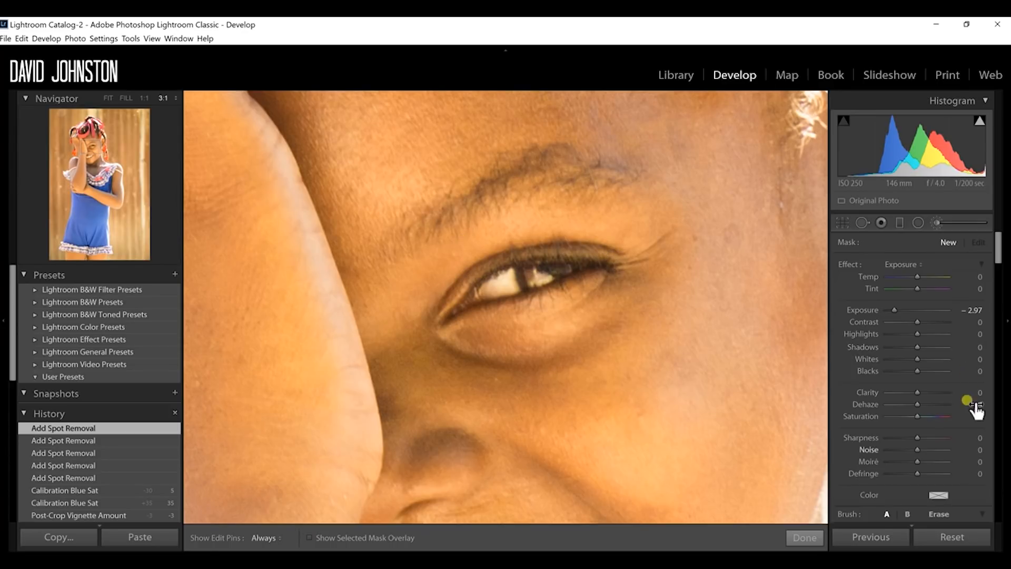
scroll(996, 257, "down", 3)
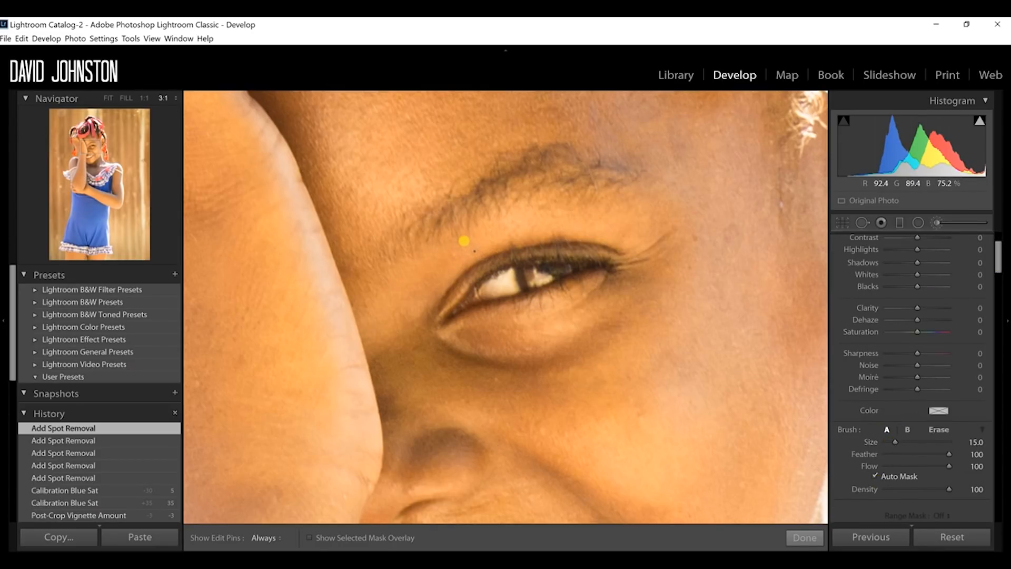
key("h")
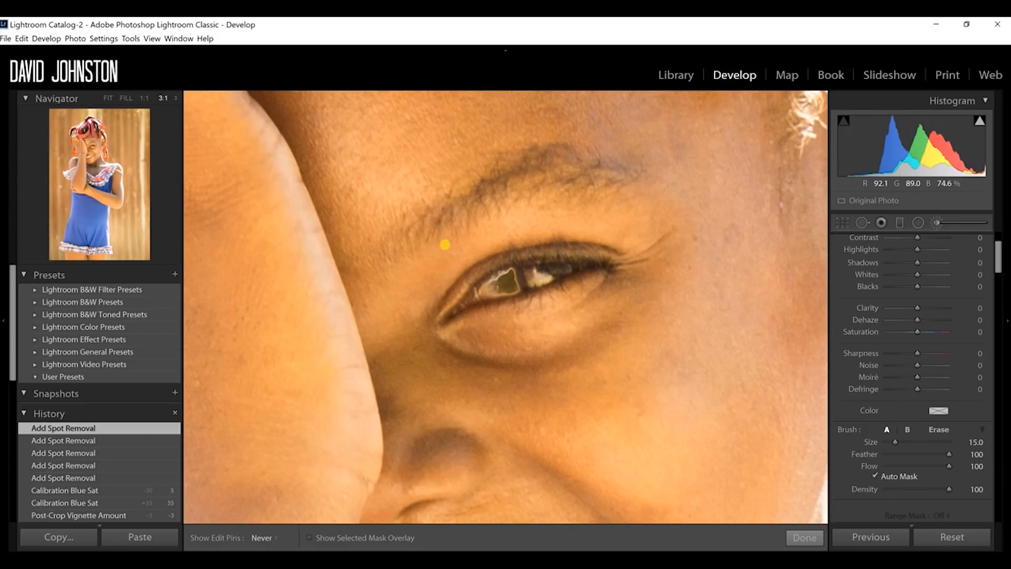
left_click_drag(441, 247, 483, 290)
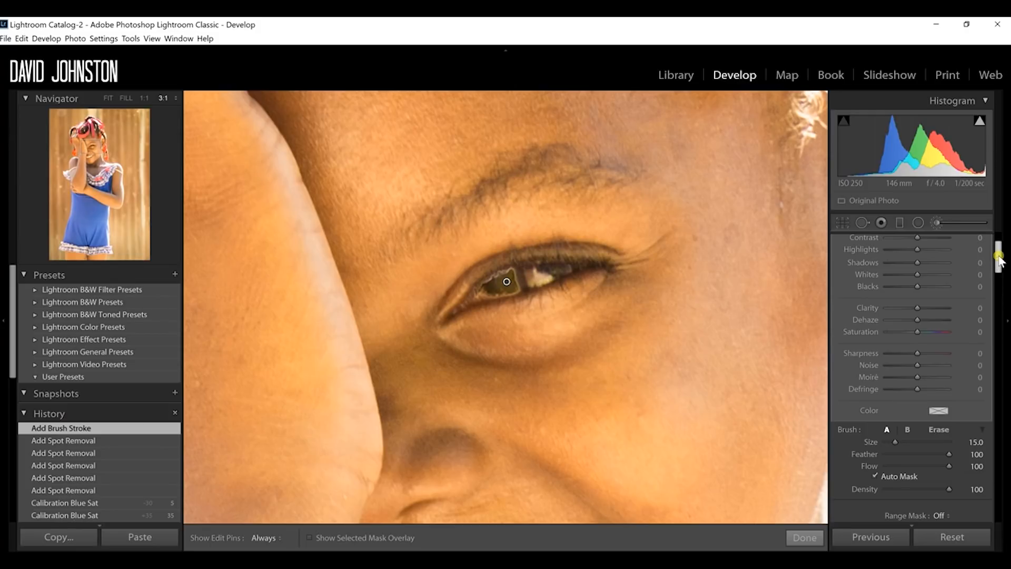
Step: Set the eye-white mask's exposure to 0.82 and its contrast to -3
left_click_drag(999, 257, 1001, 242)
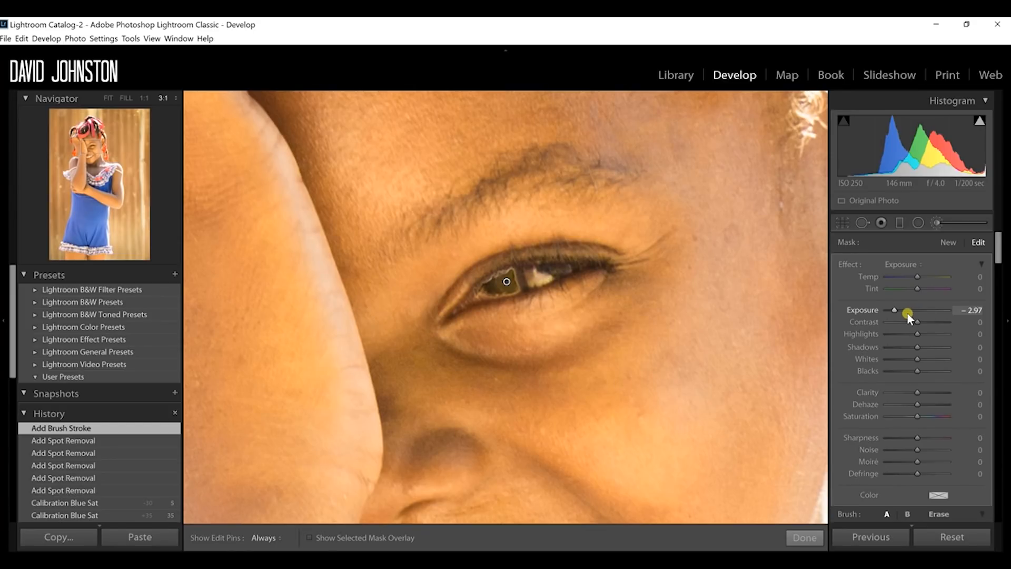
mouse_move(906, 313)
left_mouse_down()
mouse_move(896, 313)
mouse_move(921, 312)
left_mouse_up()
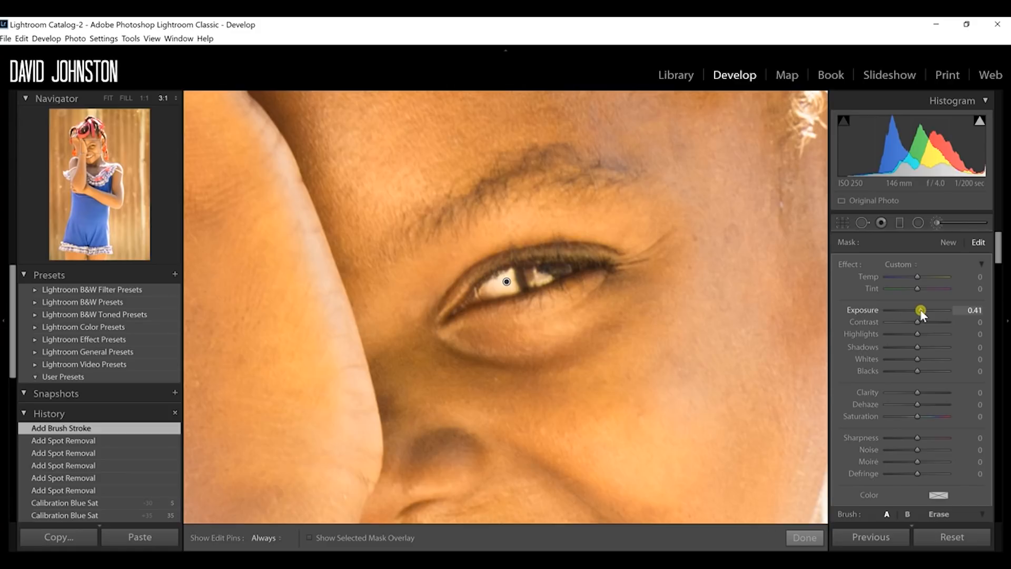
left_click_drag(922, 311, 926, 313)
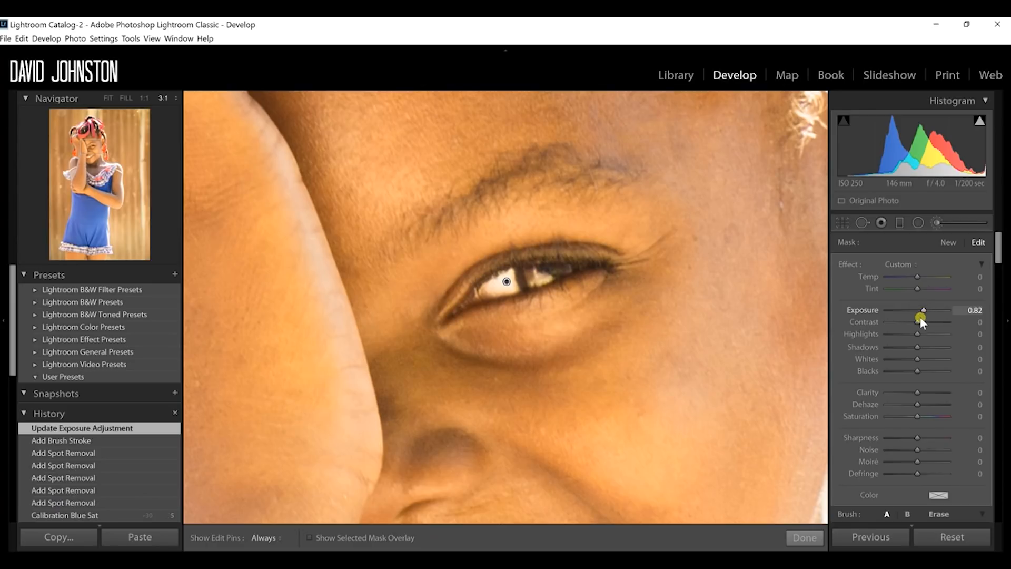
left_click_drag(920, 322, 918, 323)
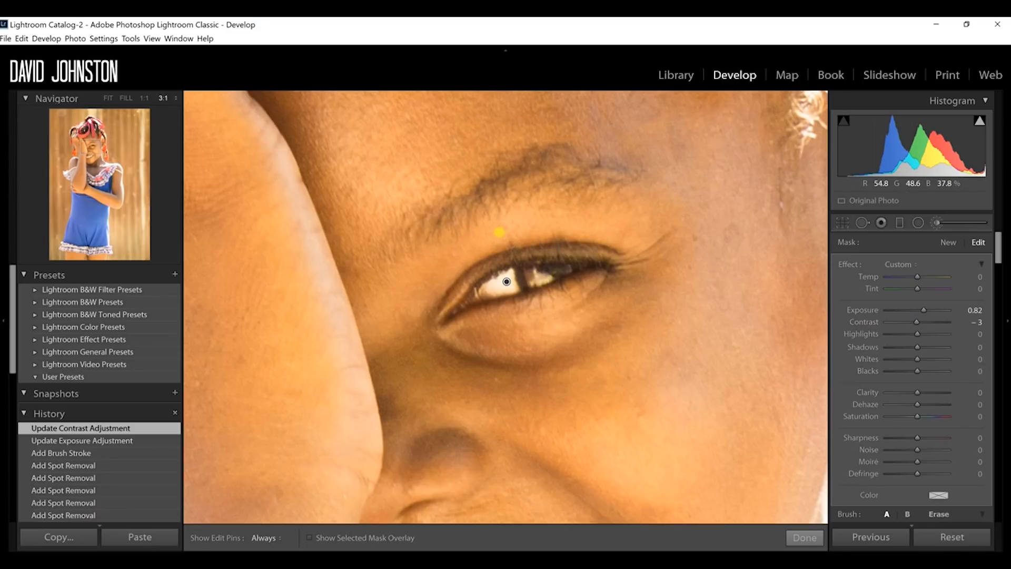
Step: Paint a new brush mask over the iris, set its exposure to 0.00 and clarity to 11, and finish the adjustment
left_click(947, 242)
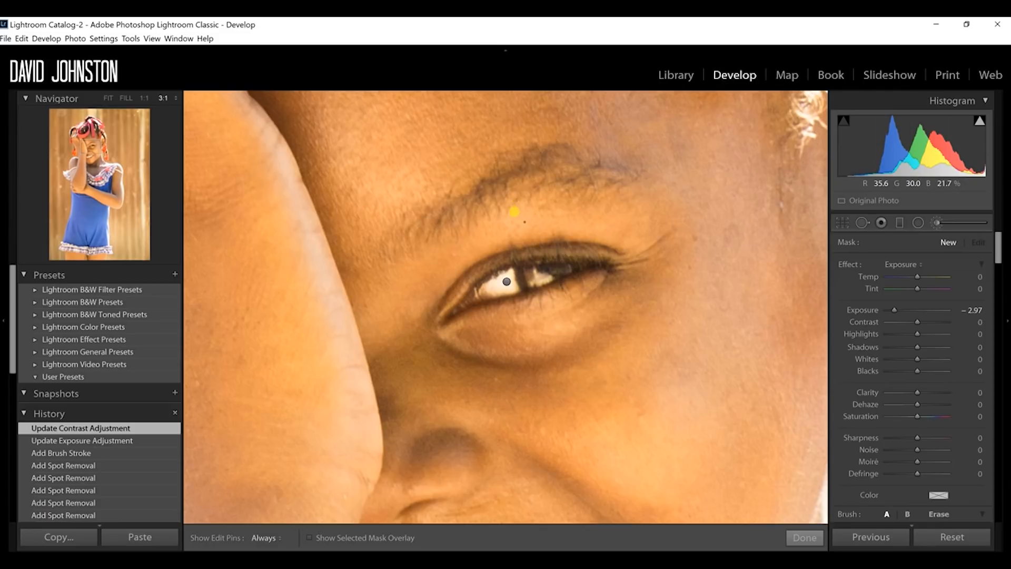
key("h")
left_click_drag(535, 276, 560, 273)
double_click(873, 309)
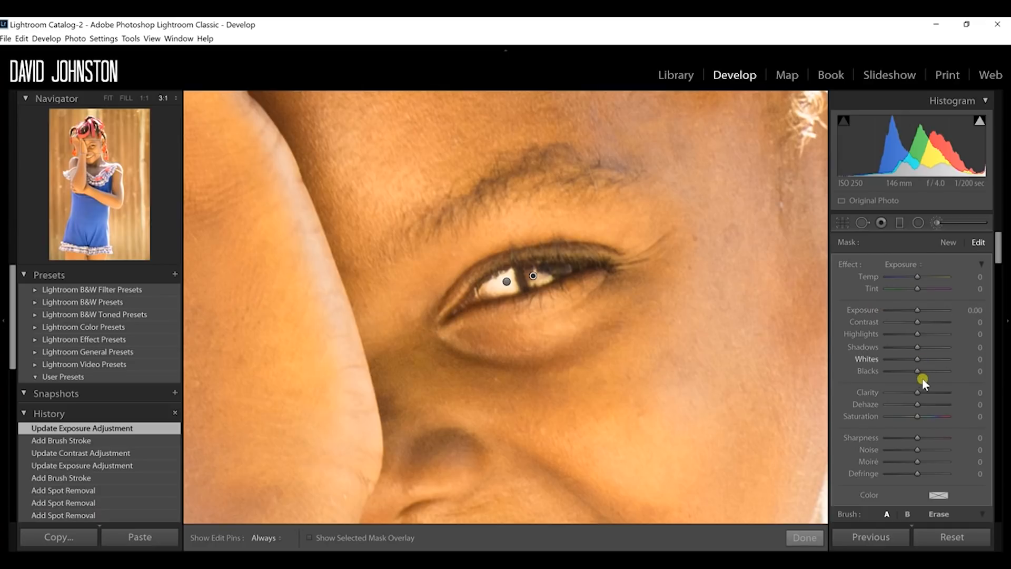
left_click_drag(917, 393, 920, 391)
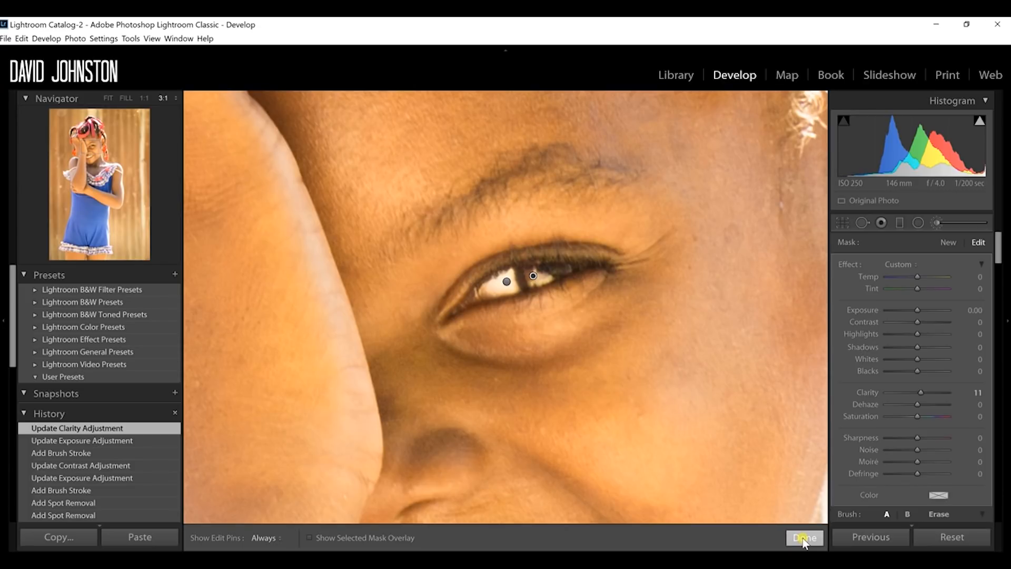
left_click(804, 538)
left_click(582, 333)
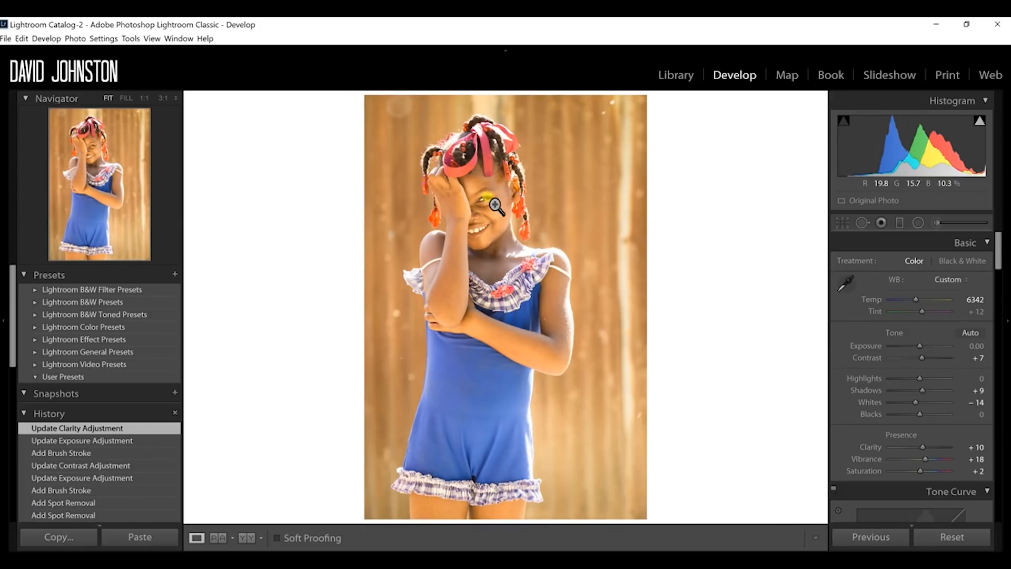
Step: Paint an Adjustment Brush mask over all the visible teeth, including the small ones at both ends of the smile
left_click(473, 240)
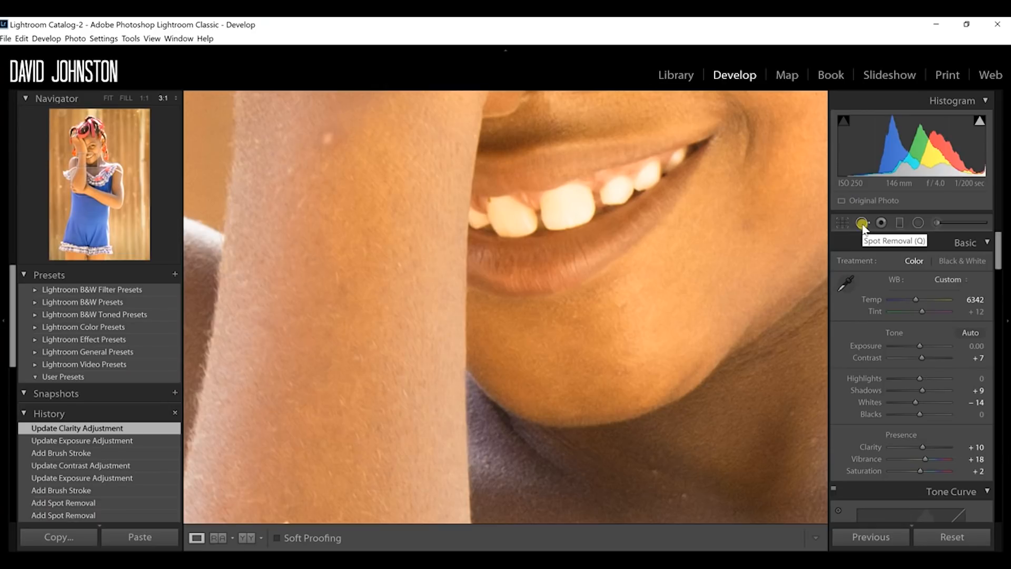
left_click(937, 223)
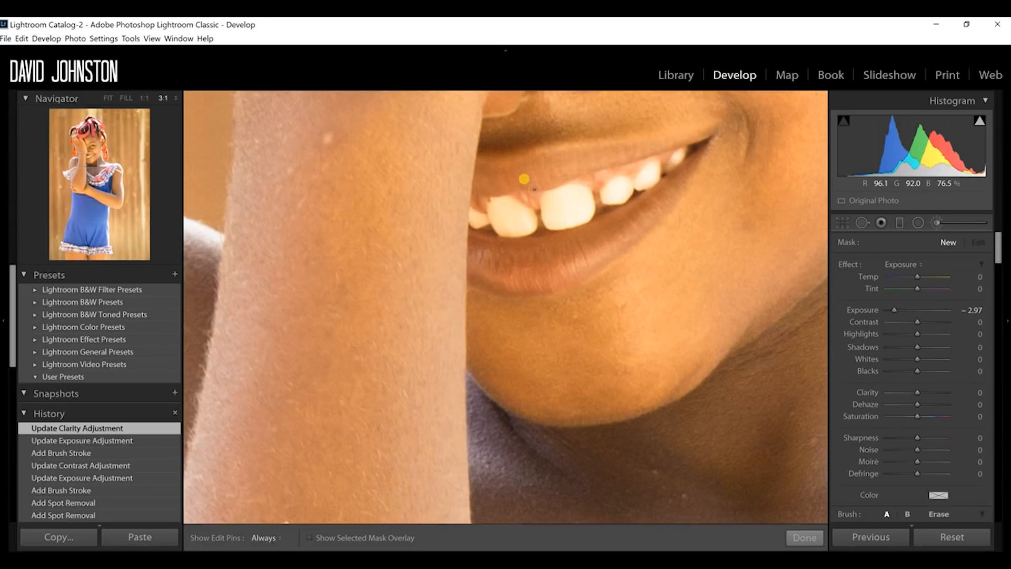
key("h")
mouse_move(523, 169)
left_mouse_down()
mouse_move(551, 176)
mouse_move(536, 184)
left_mouse_up()
mouse_move(472, 187)
left_mouse_down()
mouse_move(464, 176)
mouse_move(553, 220)
left_mouse_up()
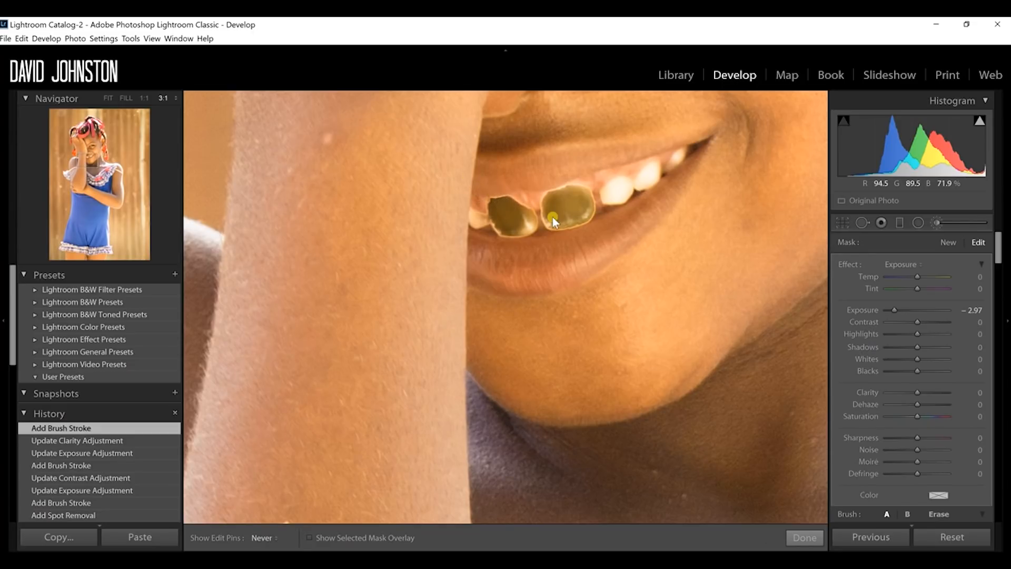
left_click_drag(583, 162, 622, 140)
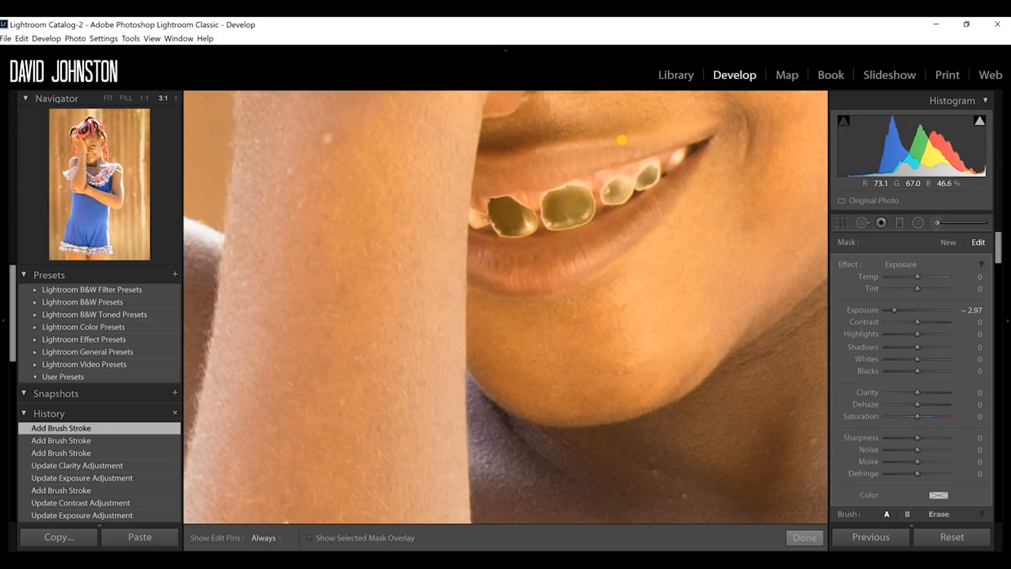
left_click(676, 156)
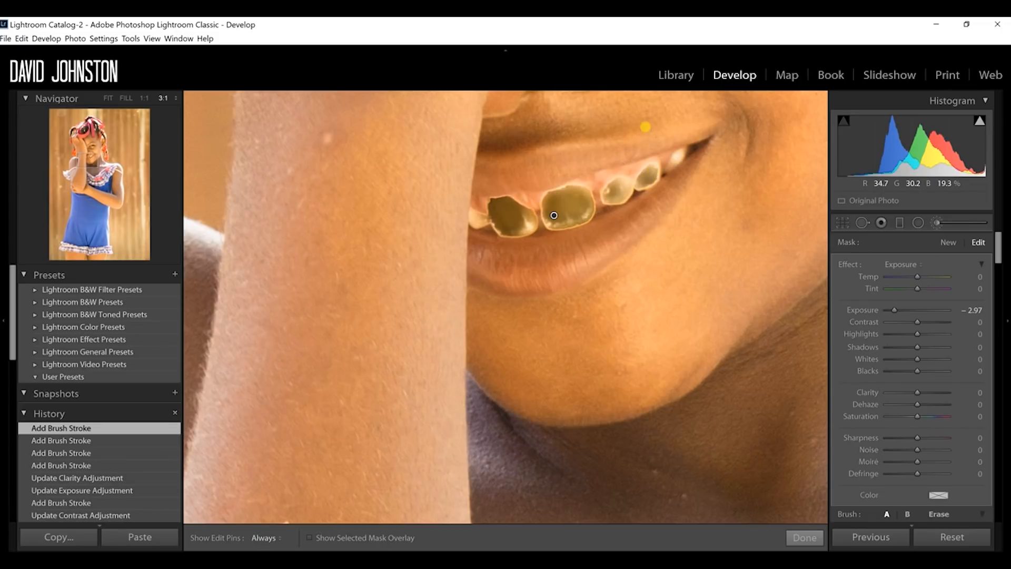
left_click(478, 219)
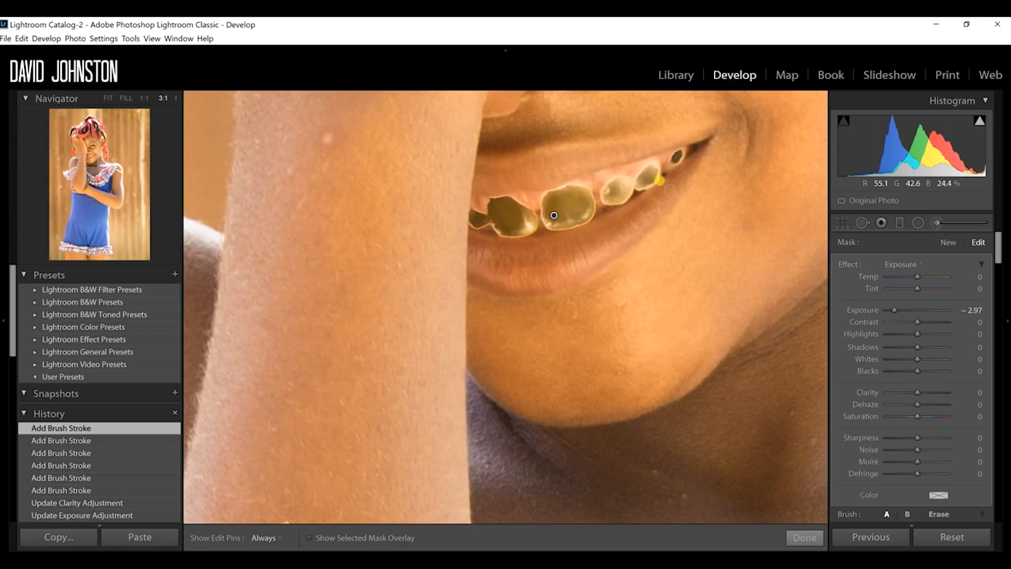
Step: Set the teeth mask to exposure 0.27, contrast 6 and clarity 9, and finish the adjustment
double_click(865, 308)
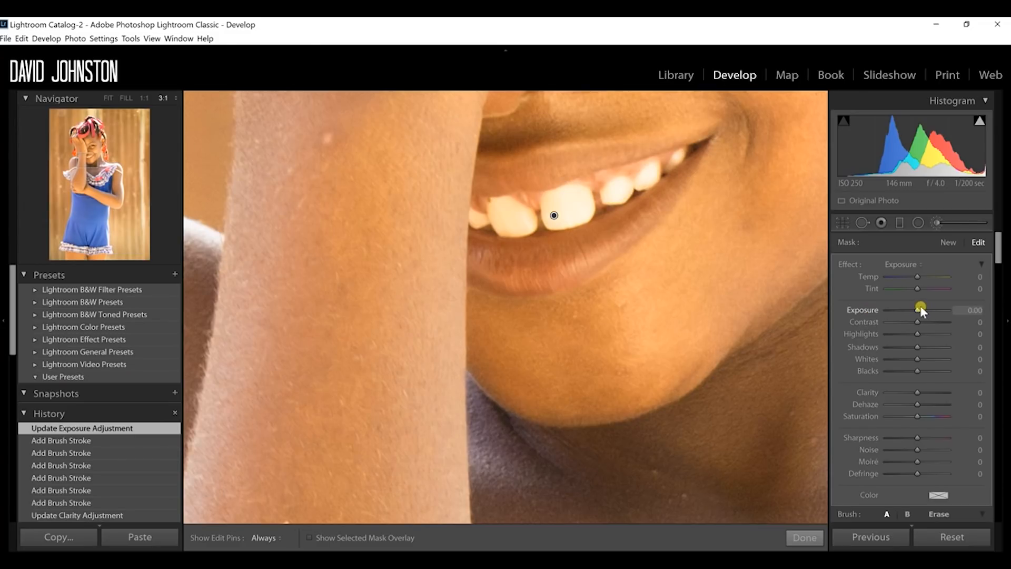
left_click_drag(918, 311, 921, 311)
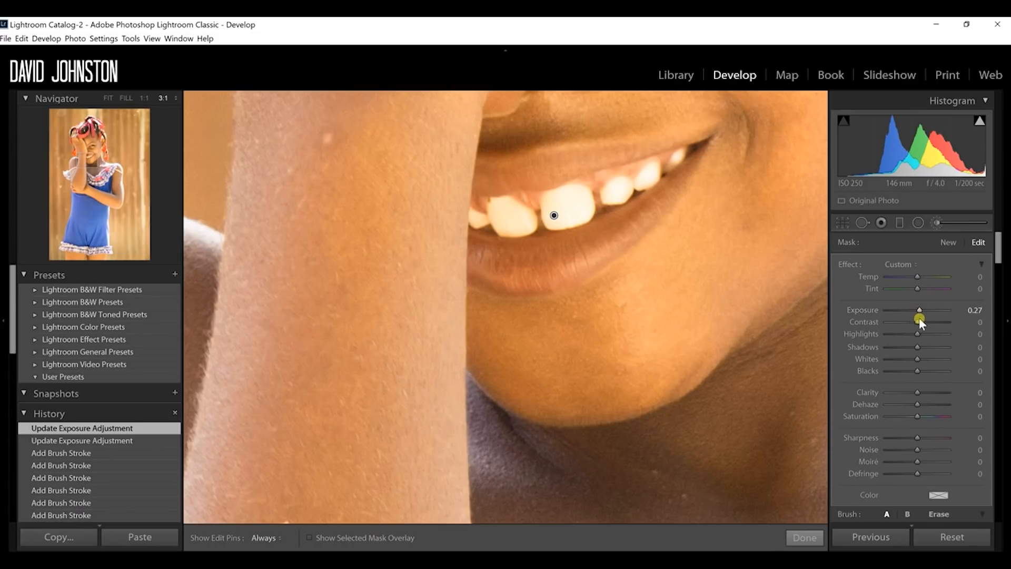
left_click_drag(917, 322, 920, 324)
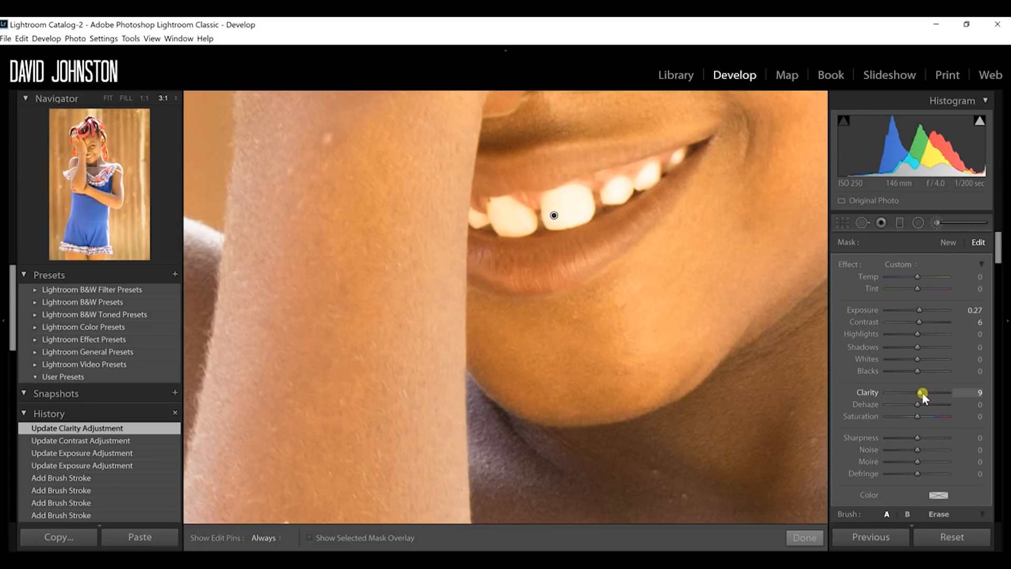
left_click(804, 537)
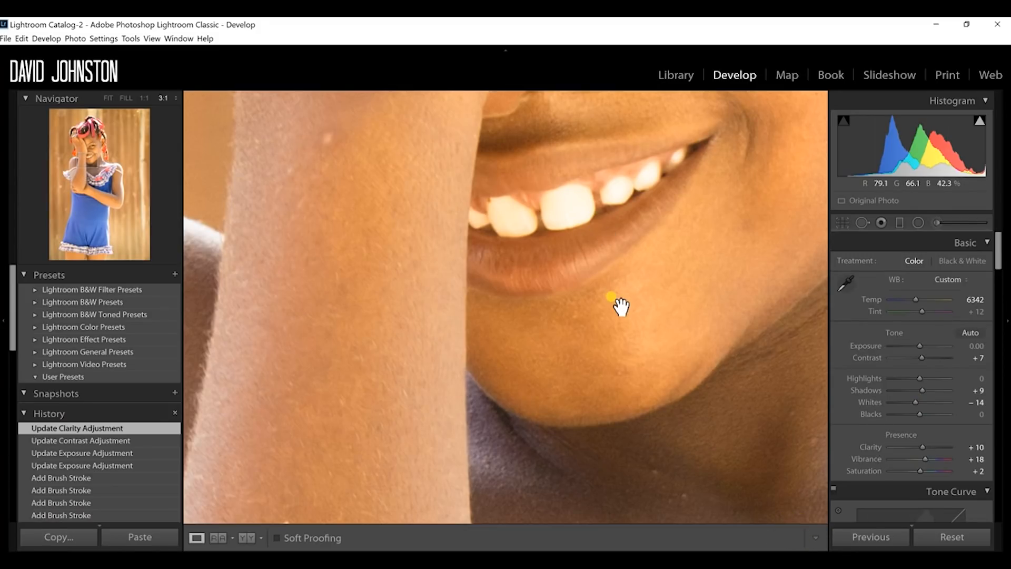
Step: Try the Teeth Whitening effect for a new brush mask, and return the effect to Exposure
left_click(940, 221)
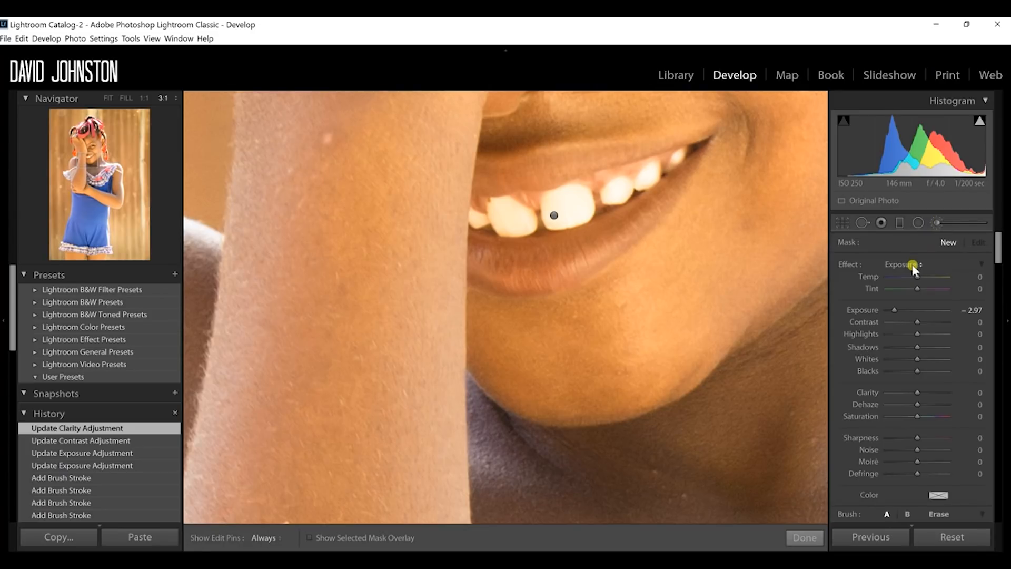
left_click(908, 264)
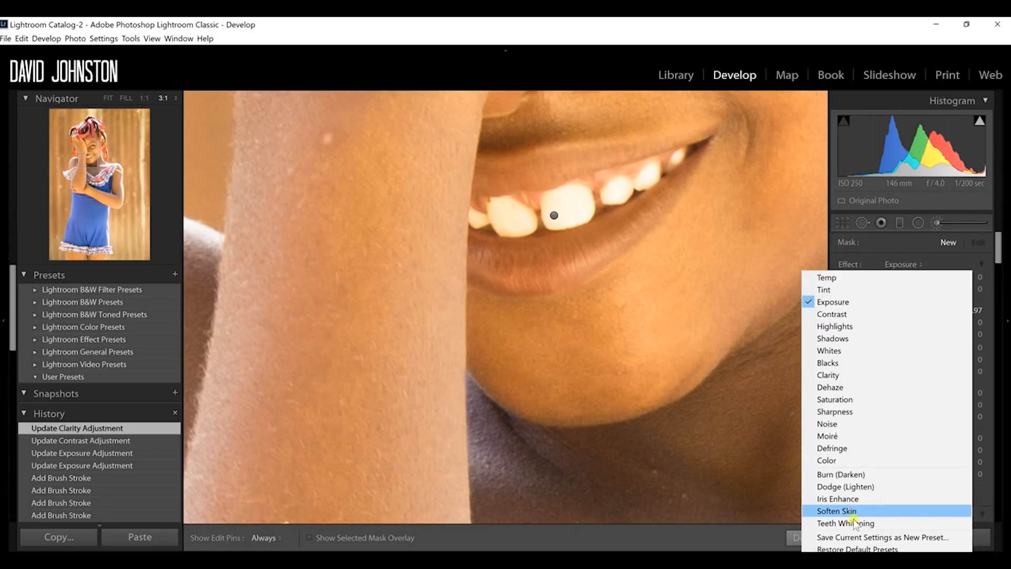
left_click(880, 522)
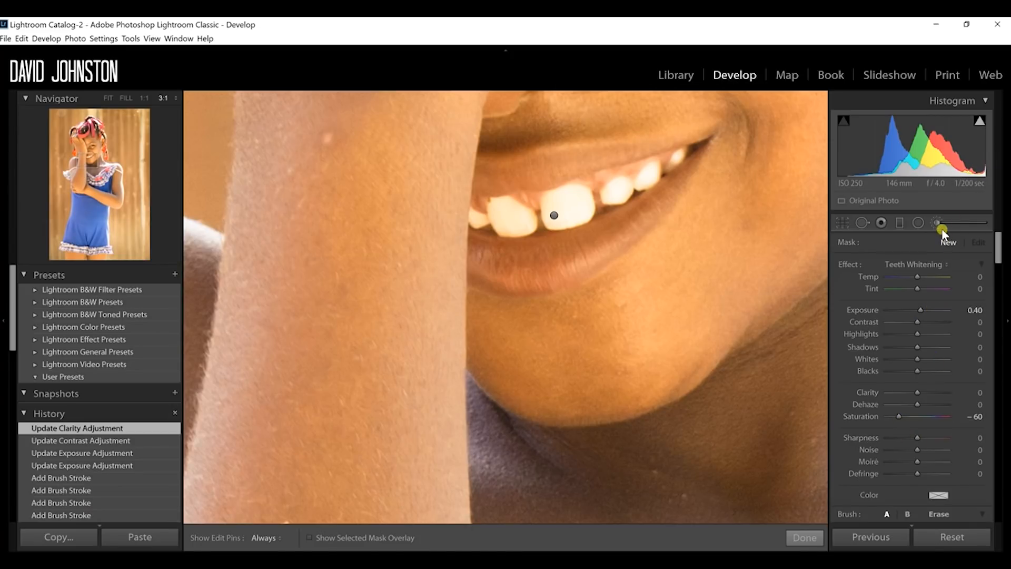
left_click(925, 264)
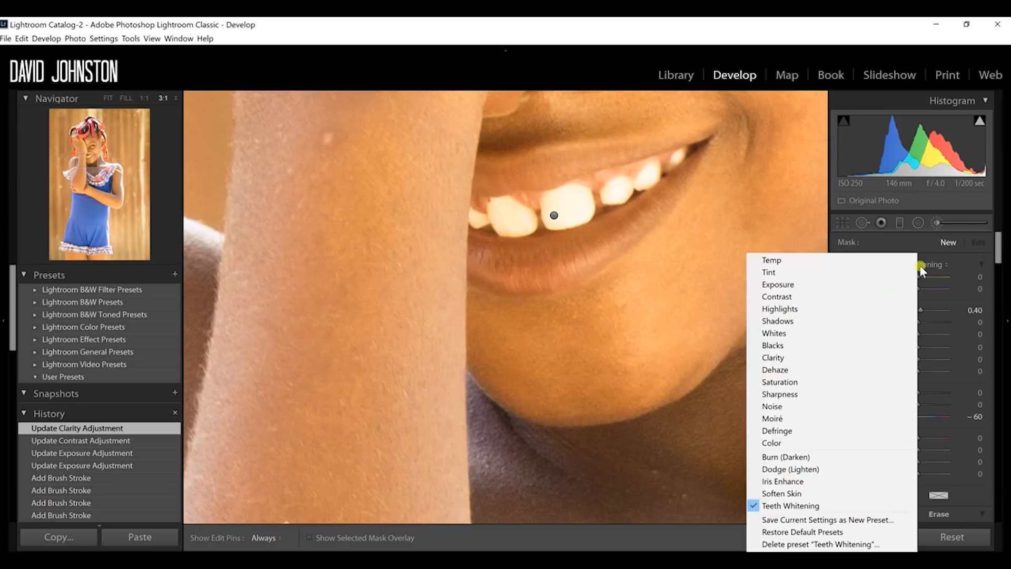
left_click(820, 286)
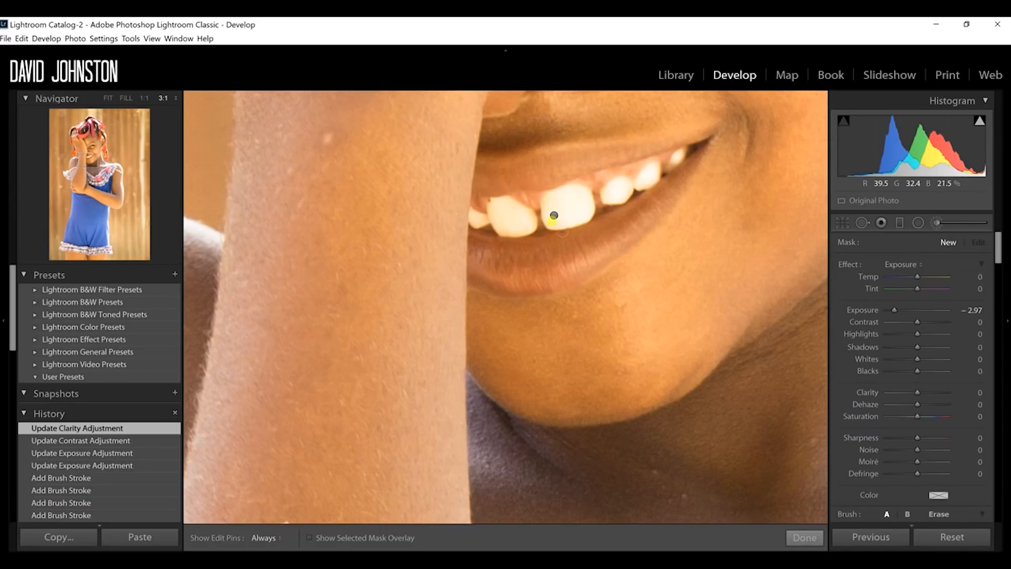
Step: Close the brush adjustment and compare the portrait before and after side by side, including a close-up of the face
left_click(802, 545)
left_click(580, 346)
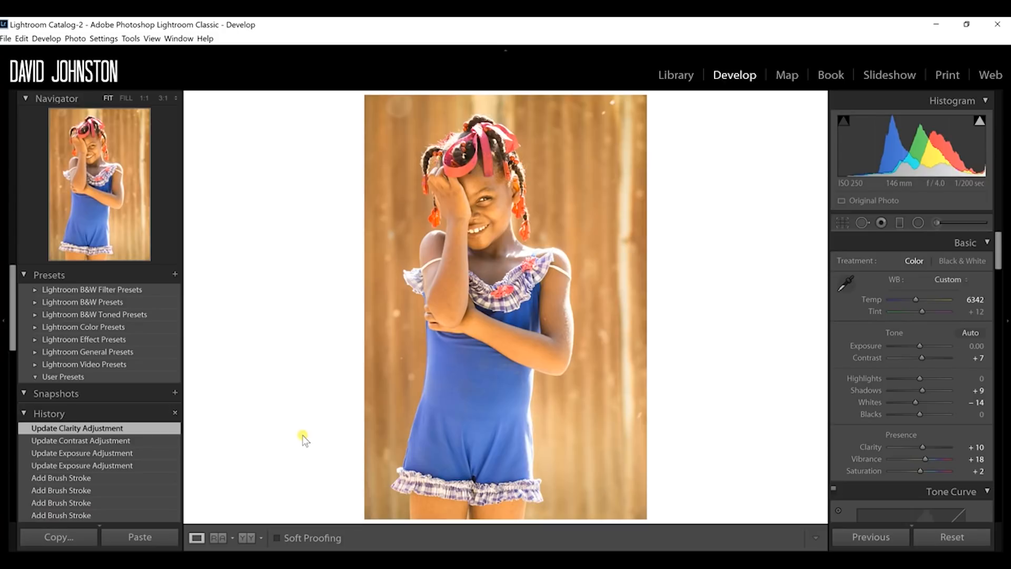
left_click(241, 533)
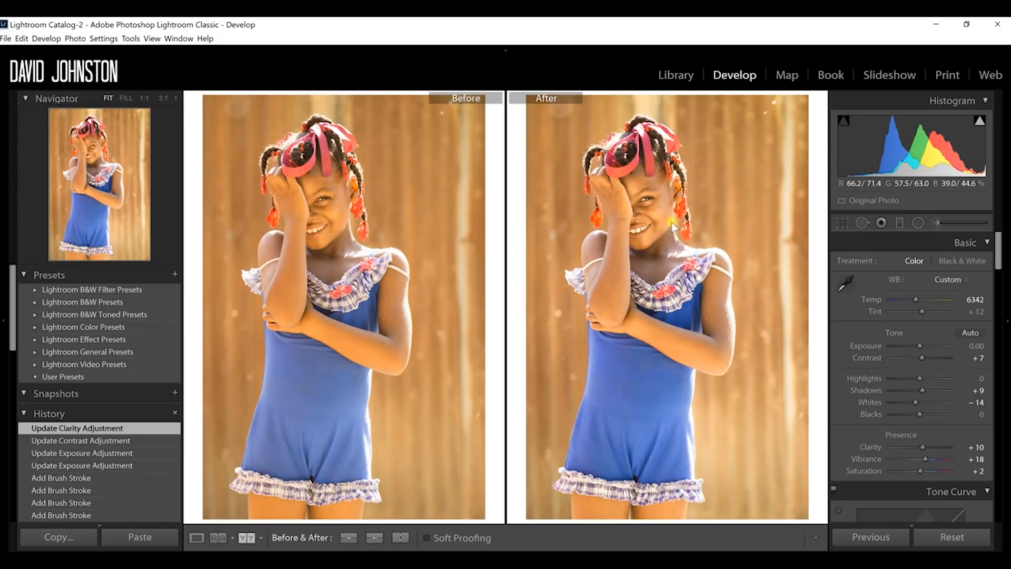
left_click(638, 212)
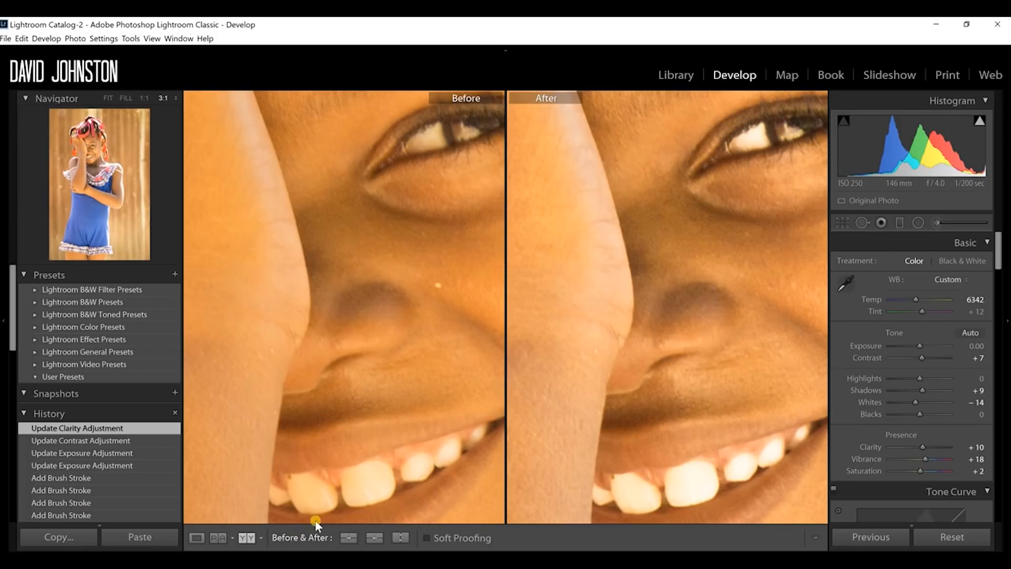
Step: Heal the small spot at the upper edge of the front tooth nearest the arm with a size 7 Spot Removal brush
left_click(861, 222)
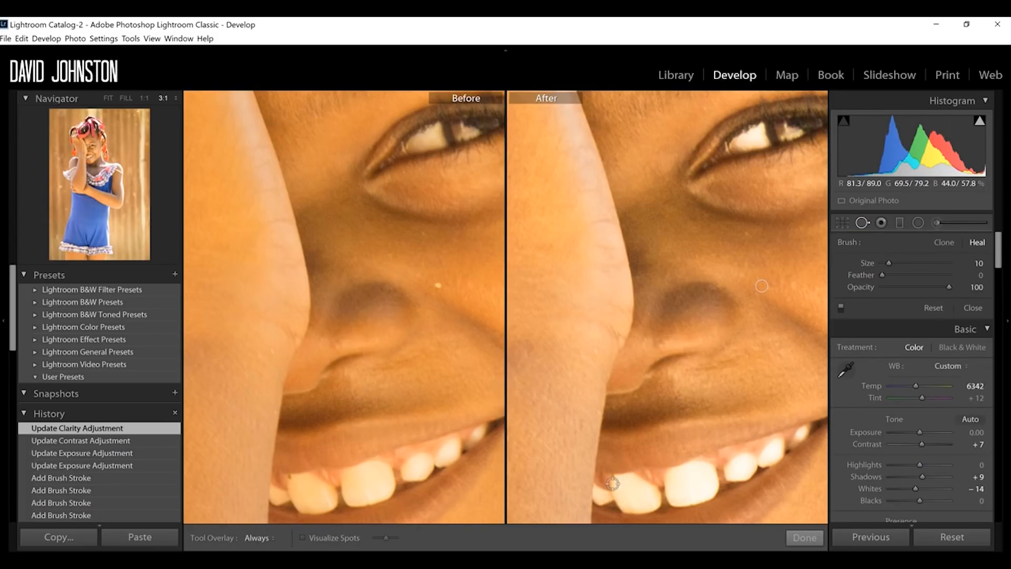
scroll(611, 481, "down", 1)
left_click(612, 478)
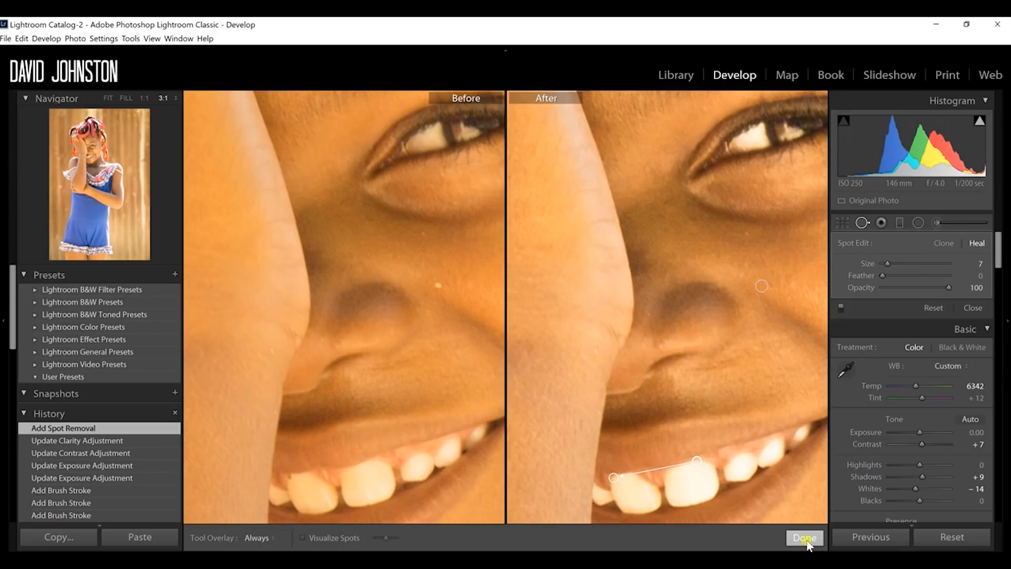
left_click(804, 537)
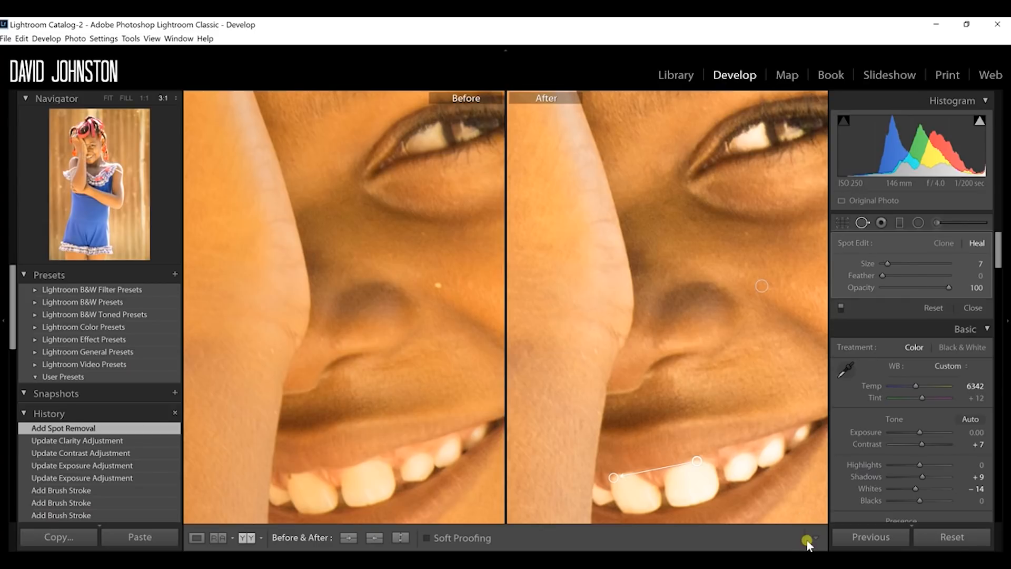
left_click(760, 339)
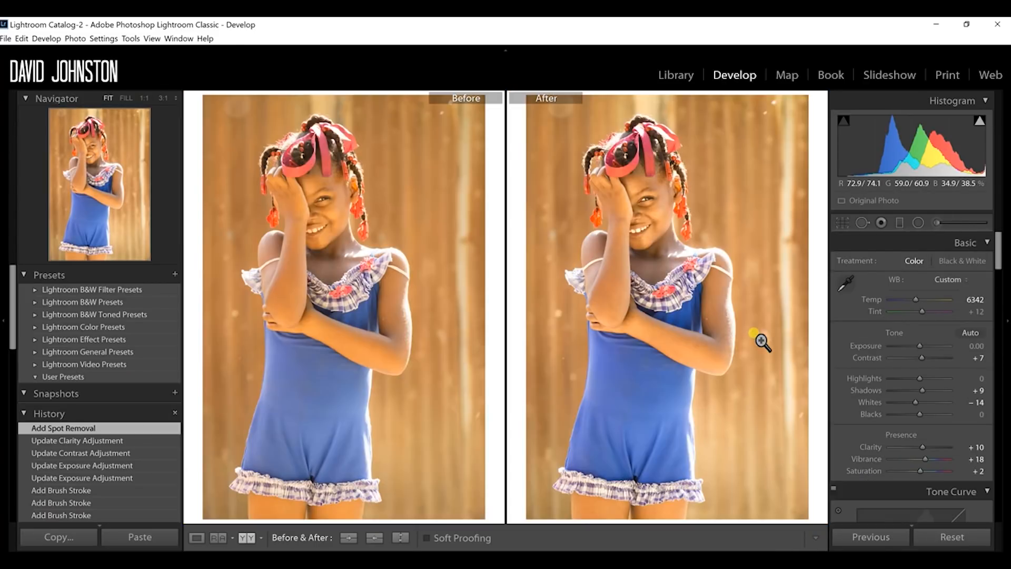